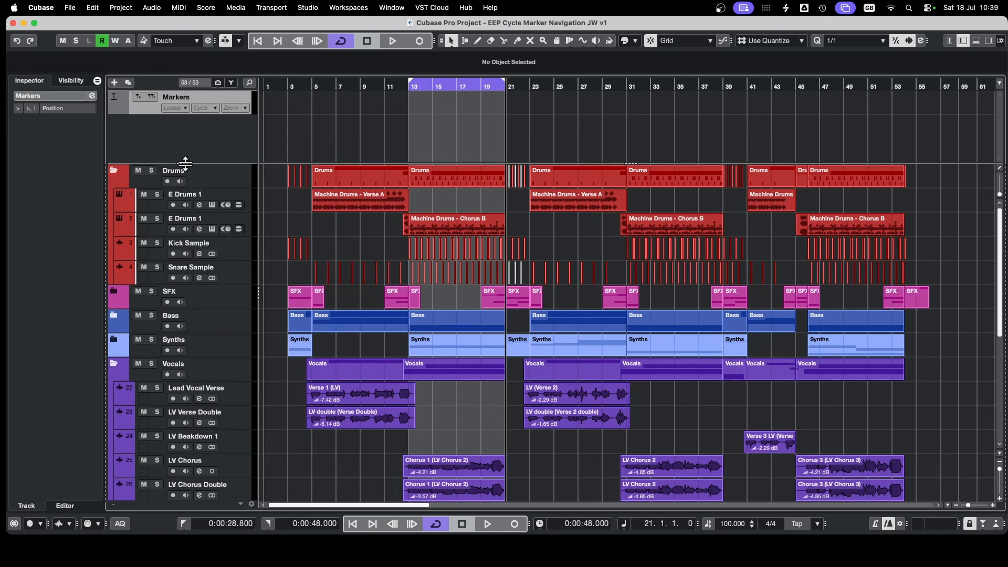
Reduce the height of the marker track area and add a cycle marker spanning bars 13 to 21.
left_click_drag(184, 163, 184, 114)
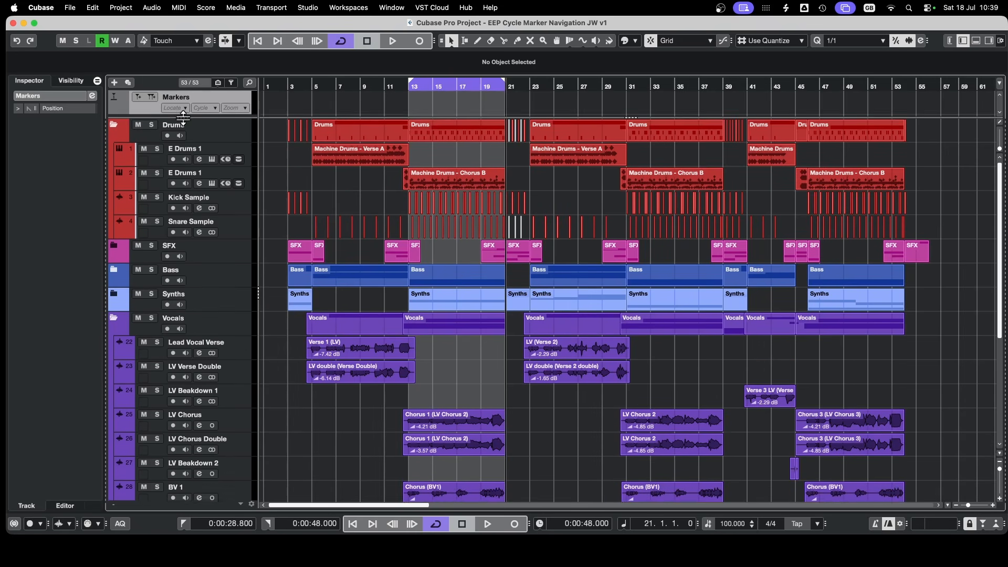
scroll(621, 250, "down", 3)
scroll(621, 249, "down", 7)
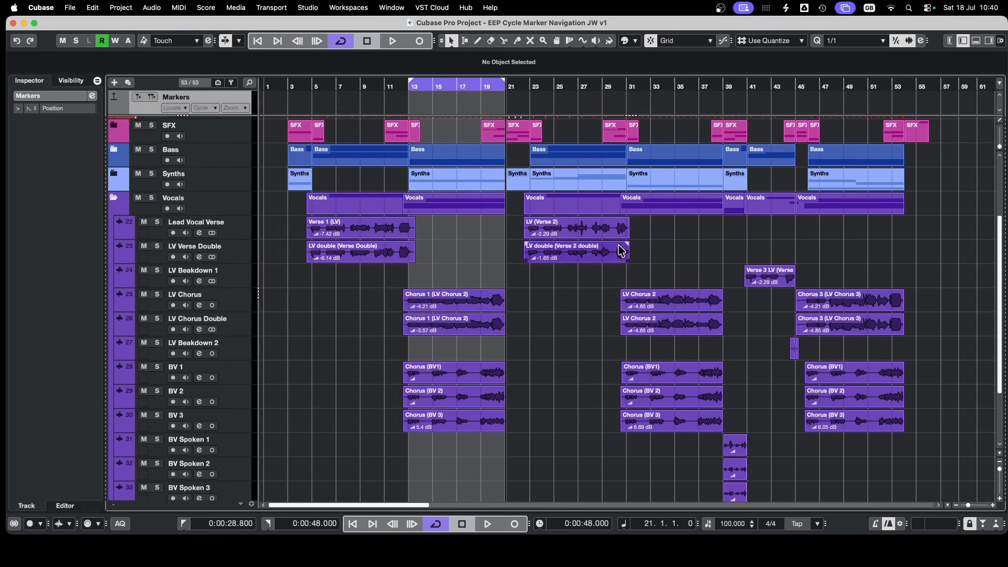
scroll(615, 254, "up", 9)
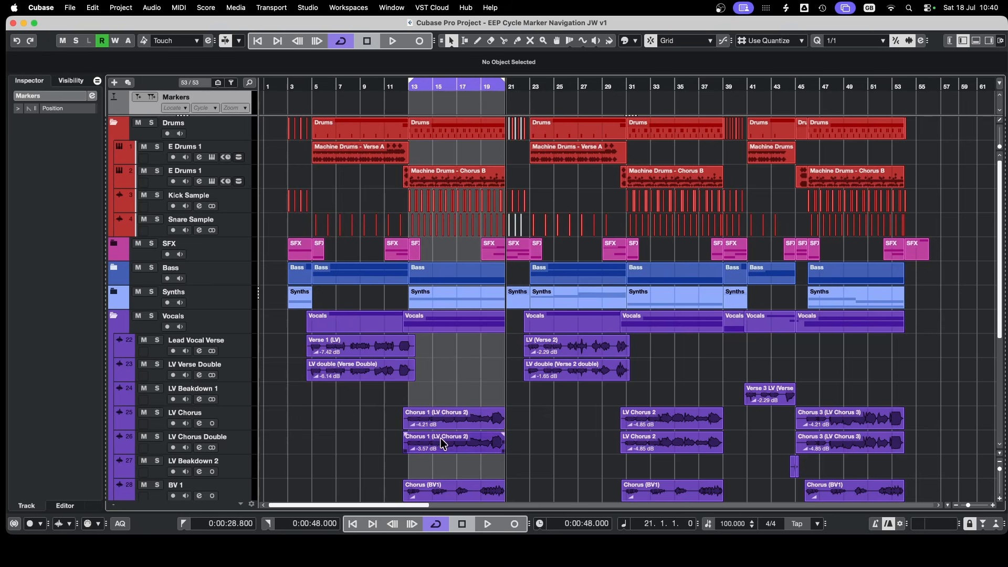
left_click(153, 99)
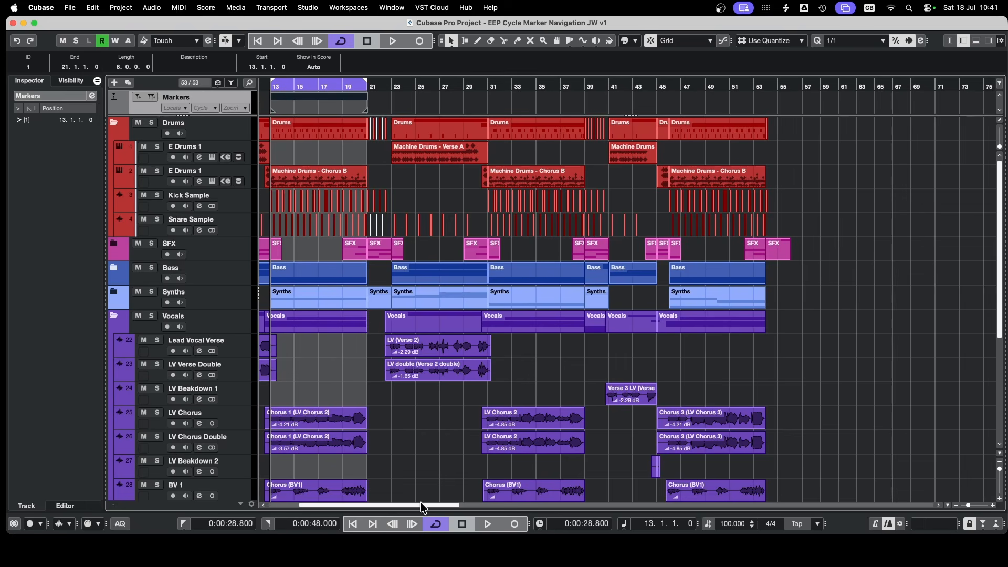
Move the cycle range to bars 5 to 13 and bars 23 to 31, adding a cycle marker for each range.
left_click_drag(420, 505, 390, 505)
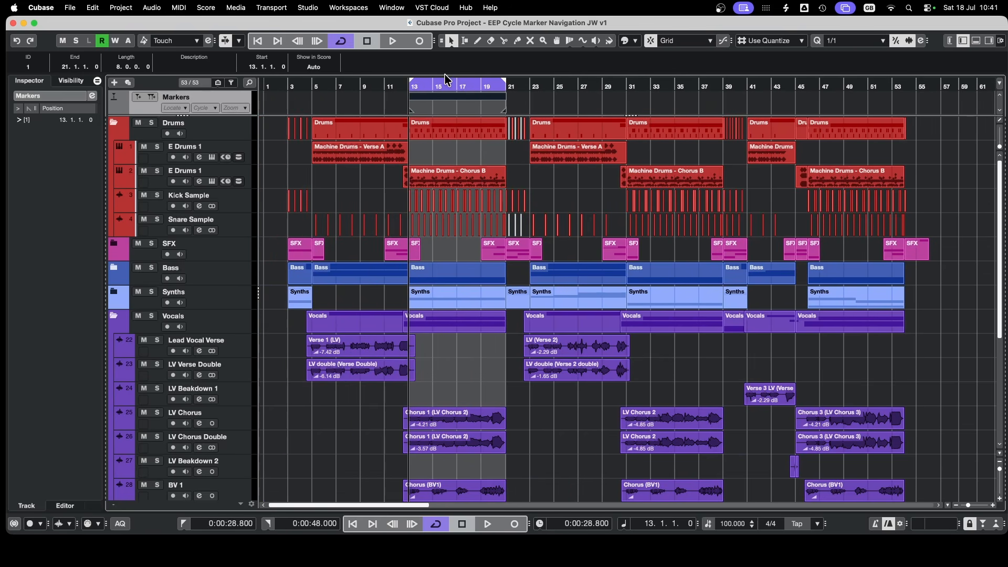
left_click_drag(448, 87, 346, 91)
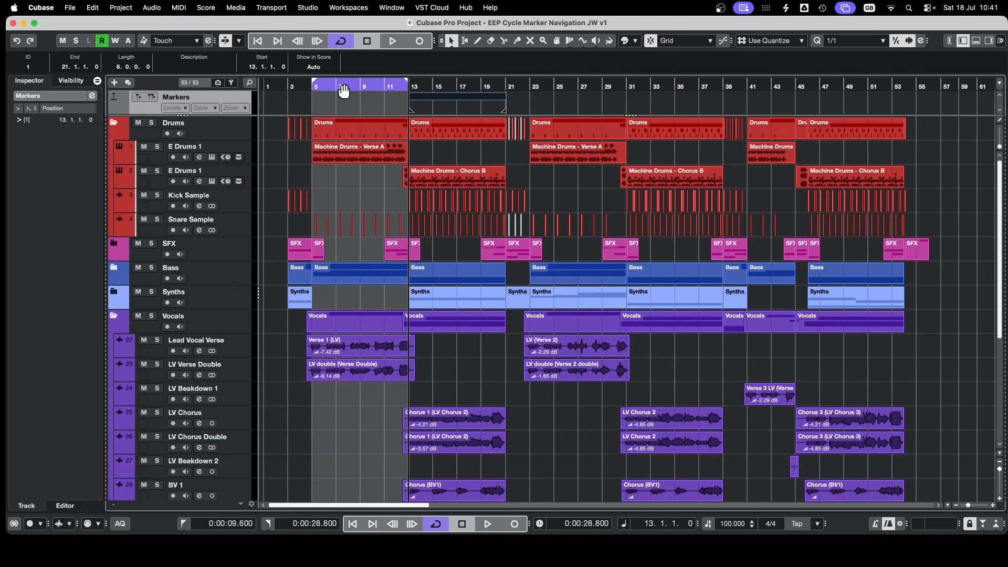
left_click(151, 96)
left_click_drag(326, 87, 542, 86)
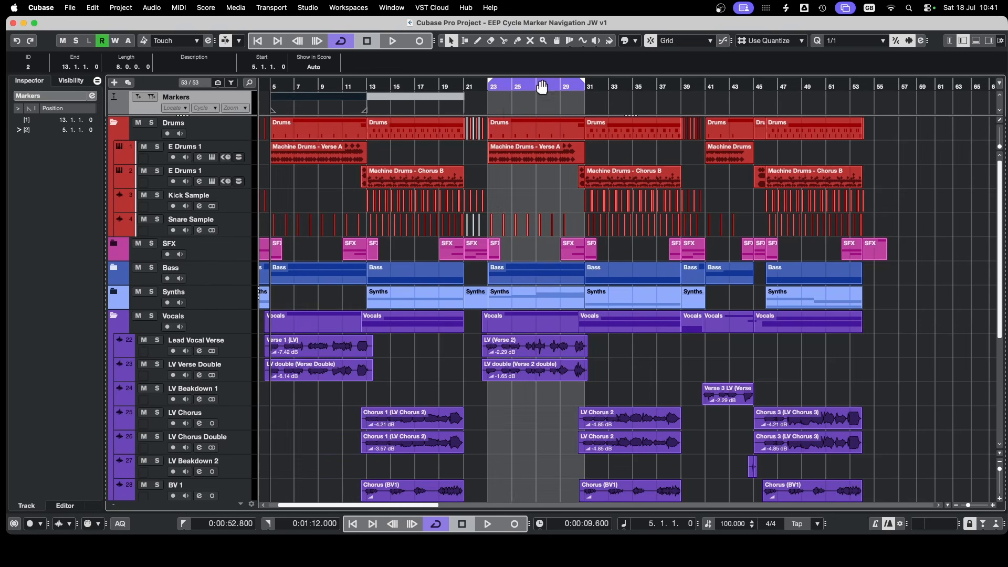
left_click(155, 97)
Add cycle markers for bars 31 to 39, 46 to 54, 3 to 5, 21 to 23 and 39 to 46.
left_click_drag(302, 86, 399, 85)
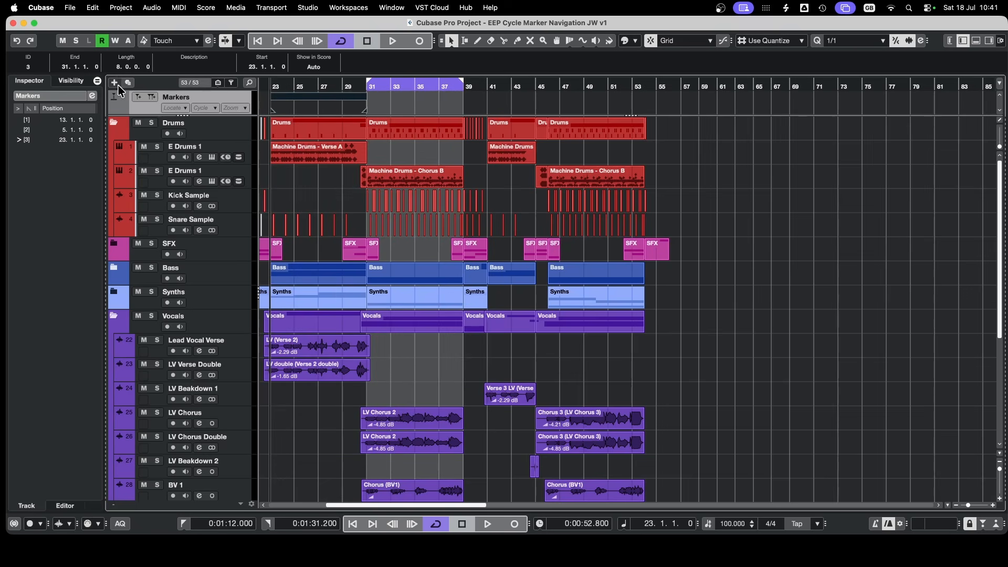
left_click(152, 97)
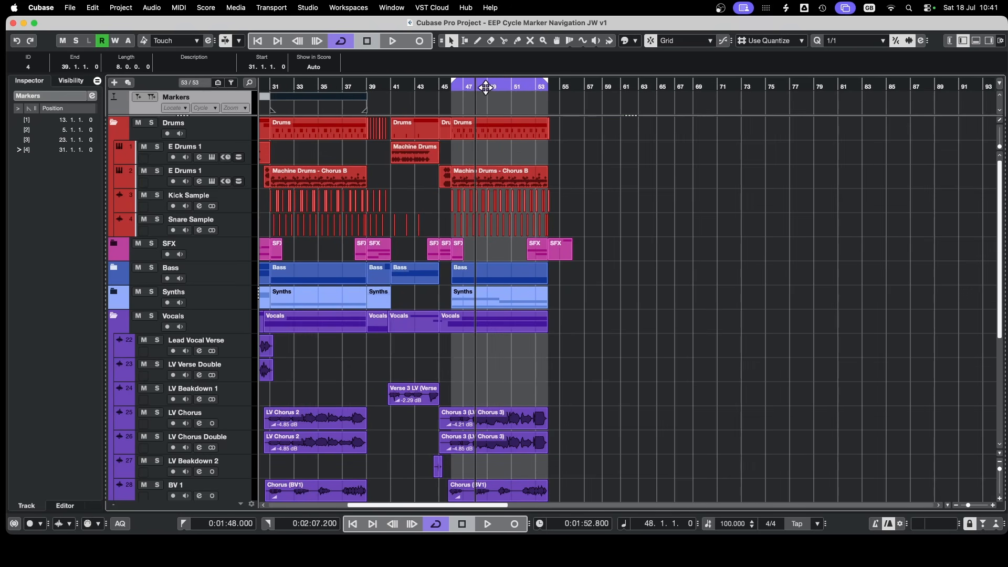
left_click(152, 97)
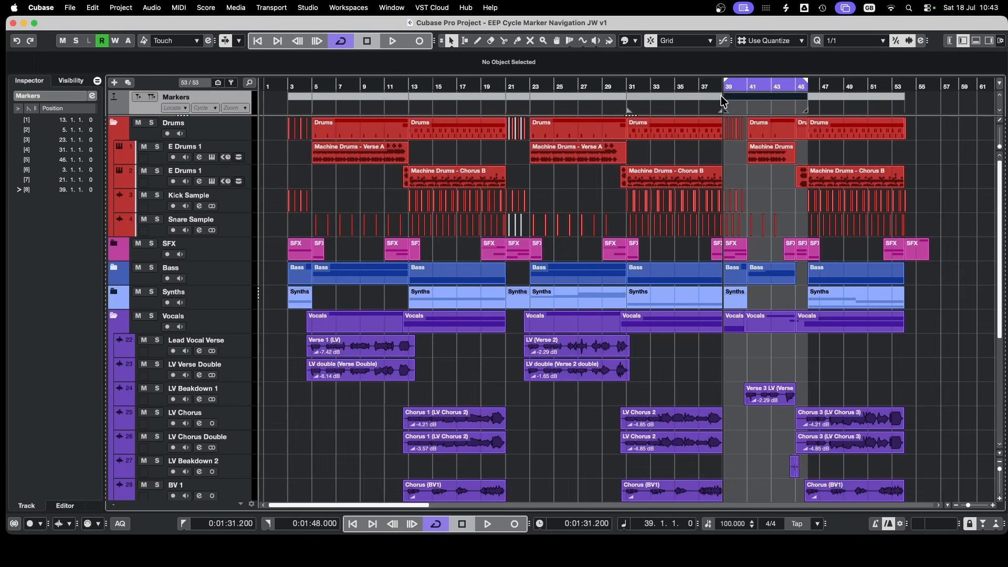
Open the marker list window and reassign the cycle marker IDs.
left_click(93, 96)
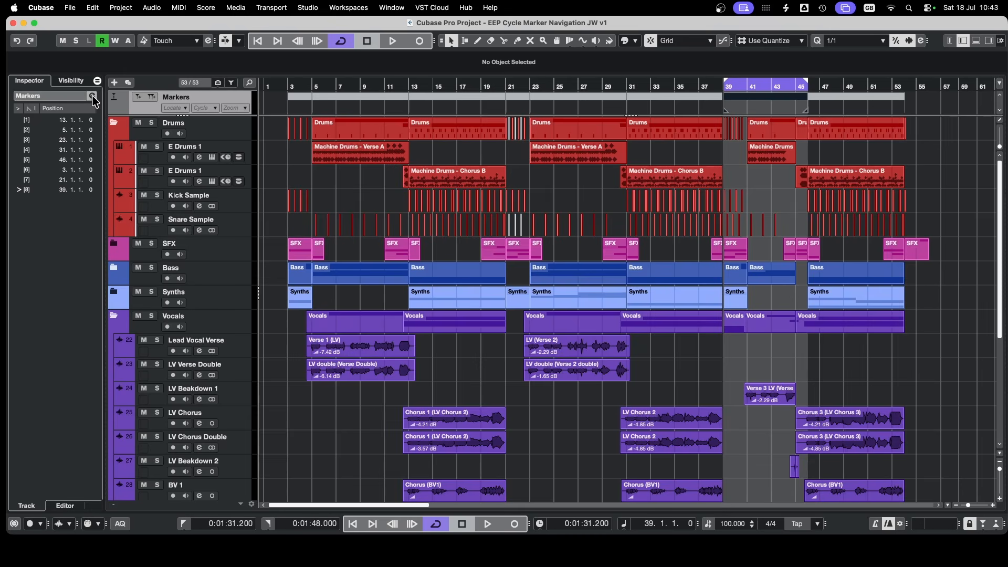
left_click(93, 96)
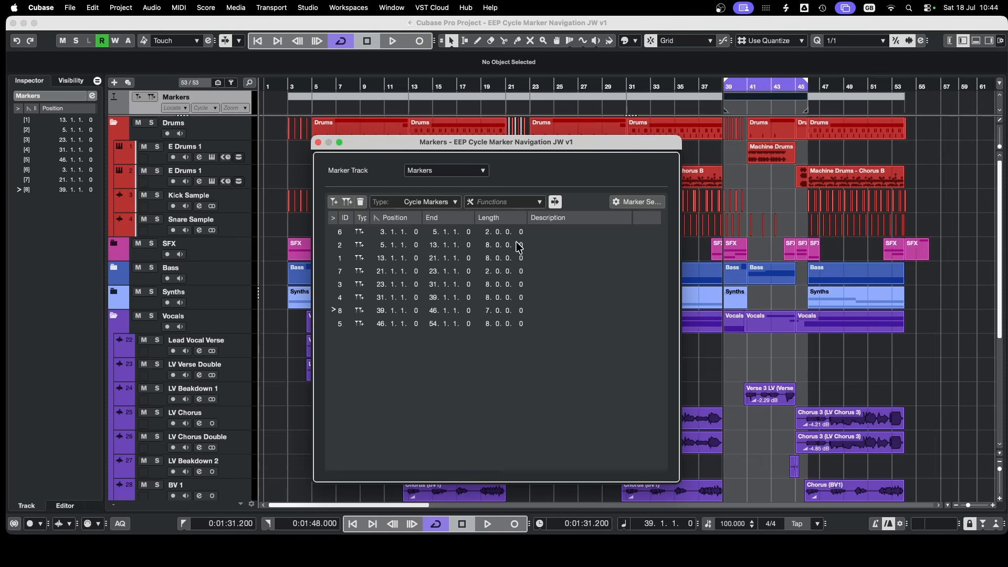
left_click(536, 203)
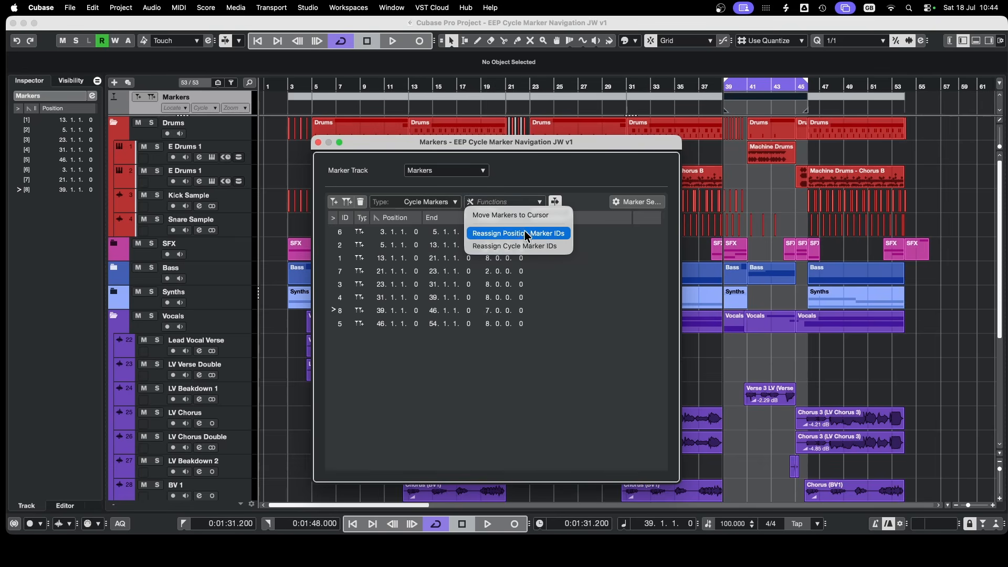
left_click(529, 247)
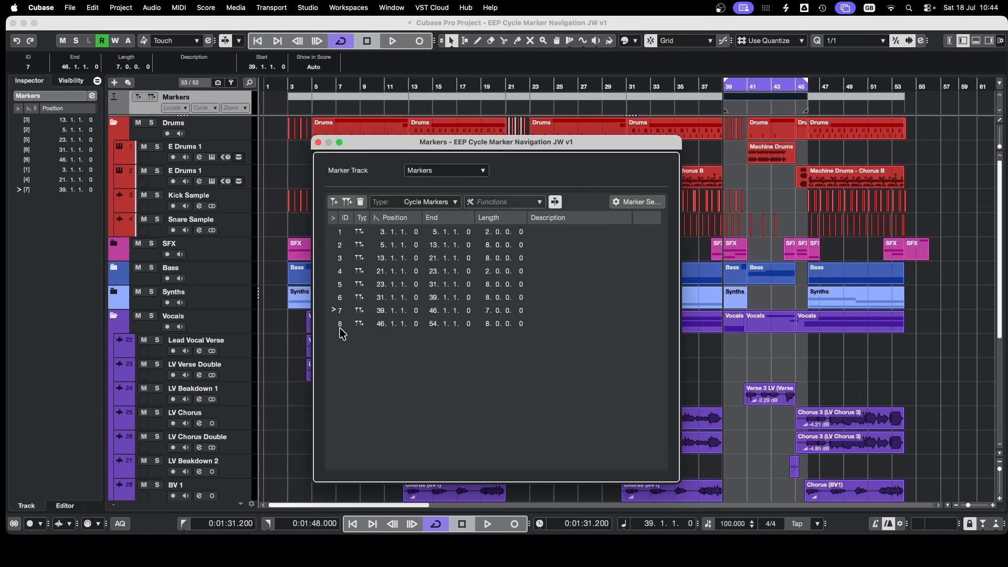
Describe cycle markers 1 to 8 as Intro, Verse 1, Chorus 1, Break 1, Verse 2, Chorus 2, Bridge and Chorus 3, and close the marker list.
double_click(546, 232)
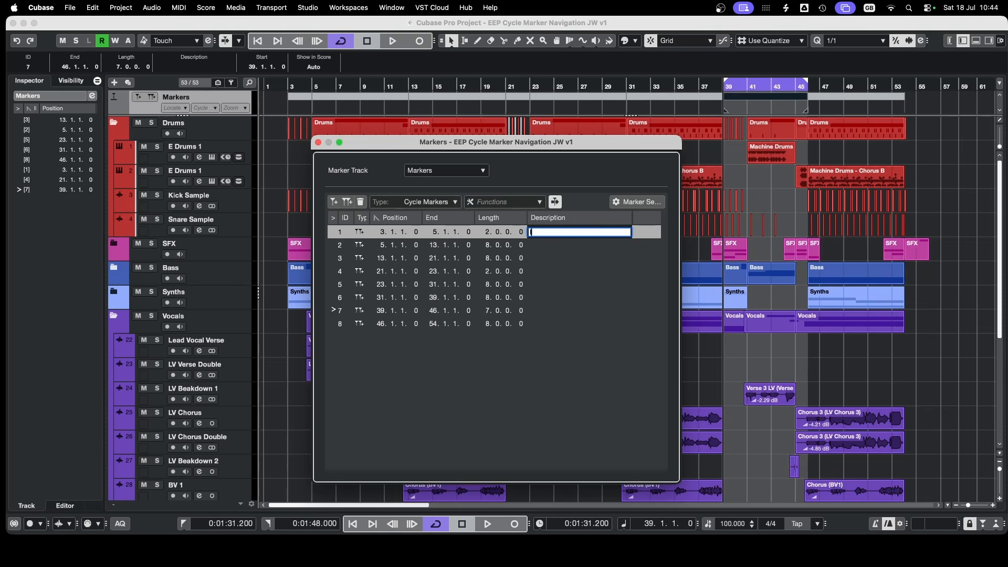
type("Intro")
key("Return")
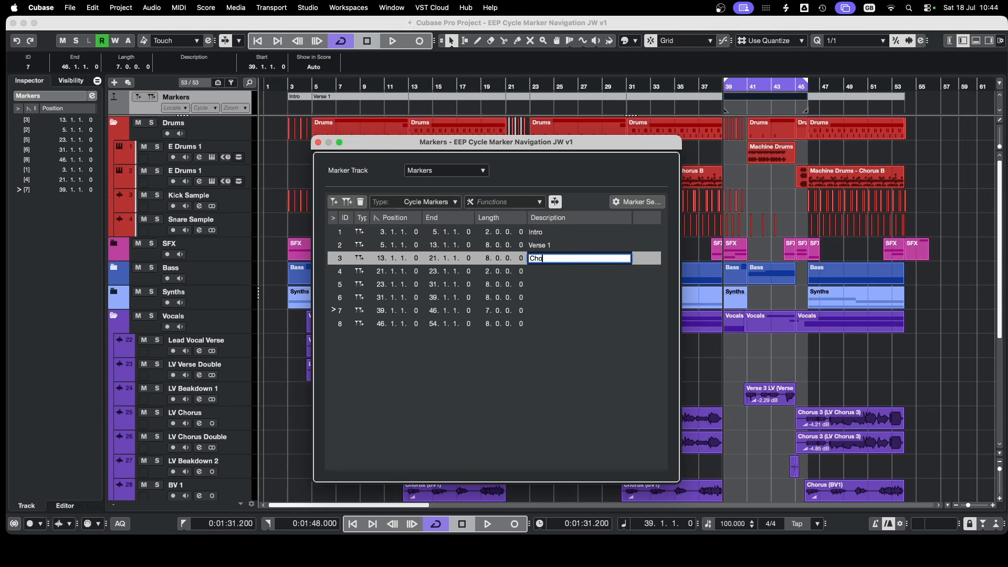
key("Return")
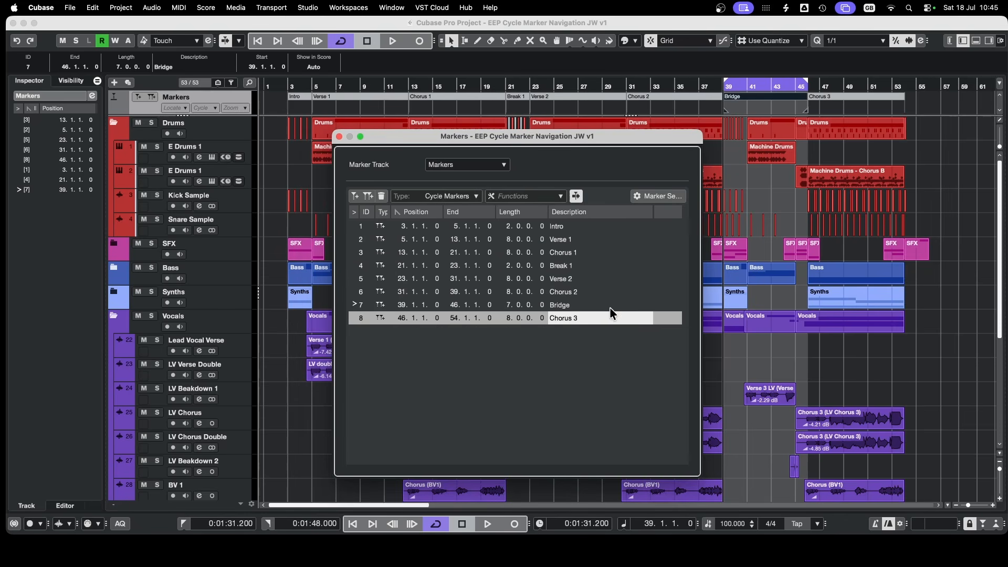
left_click(339, 136)
Colour the cycle markers by section type: verses blue, choruses red, and the intro, break and bridge in shades of green.
left_click(313, 110)
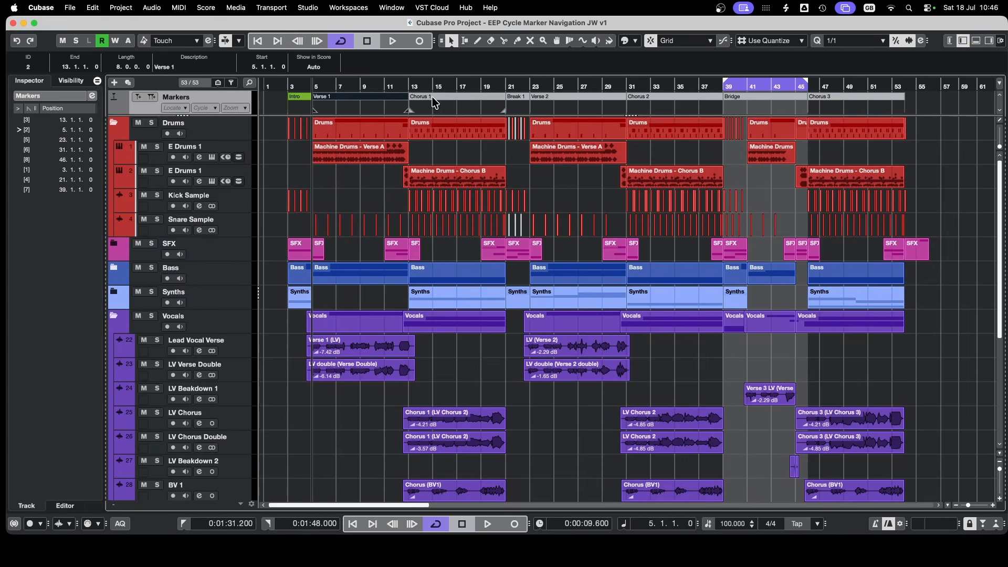
left_click(635, 42)
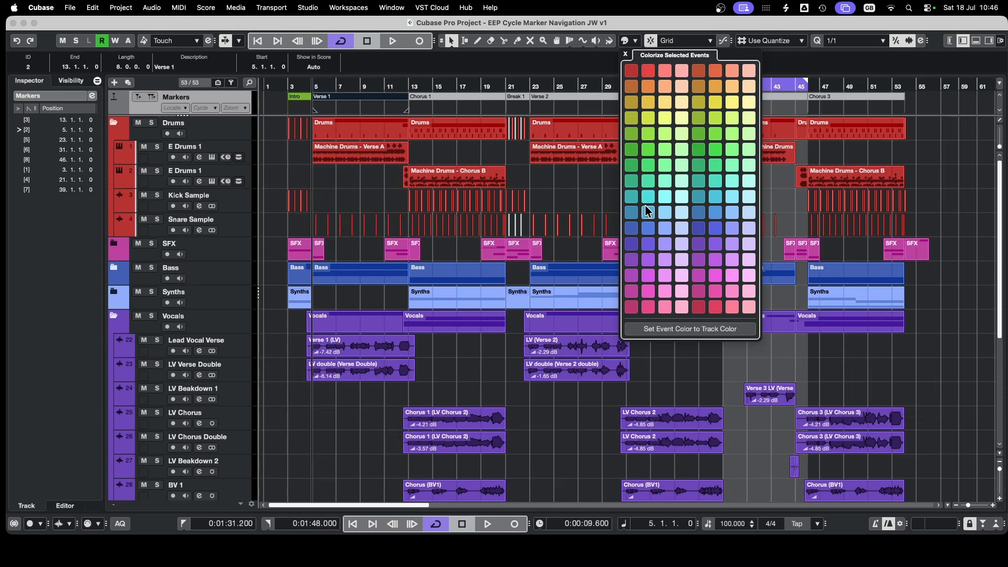
left_click(565, 102)
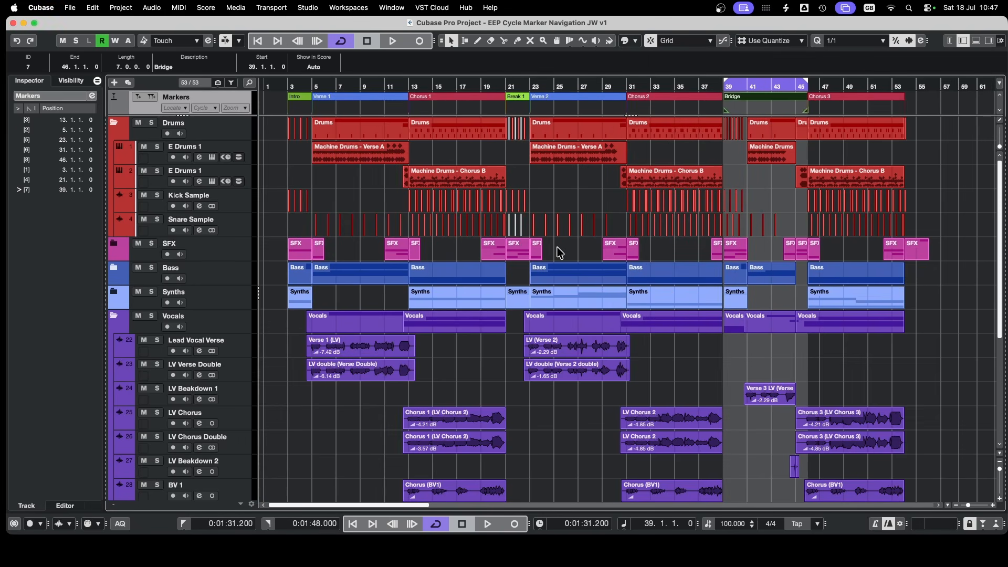
Try shortening the Chorus 1 cycle marker to end at bar 17, and undo the change.
left_click_drag(505, 113, 459, 113)
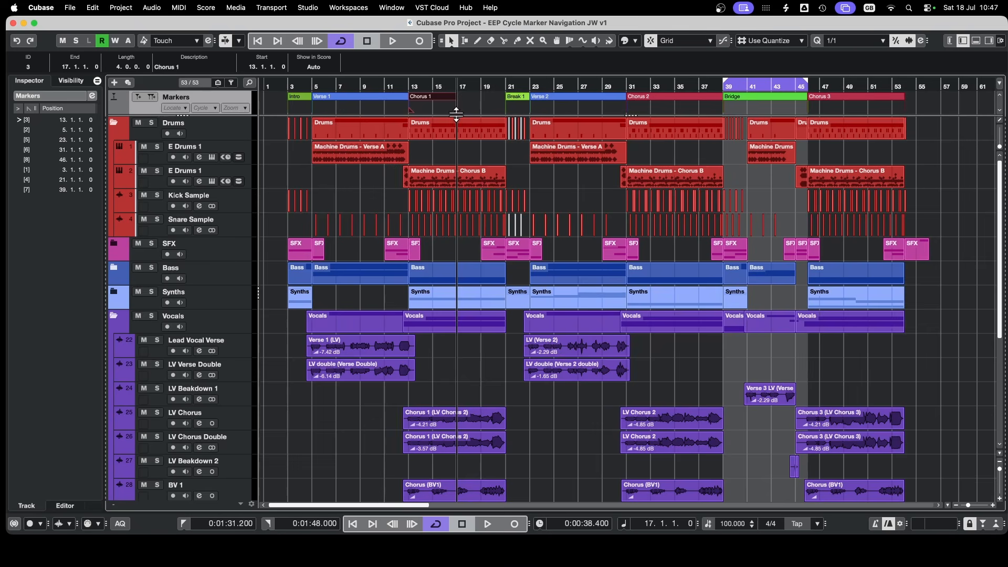
key("super+z")
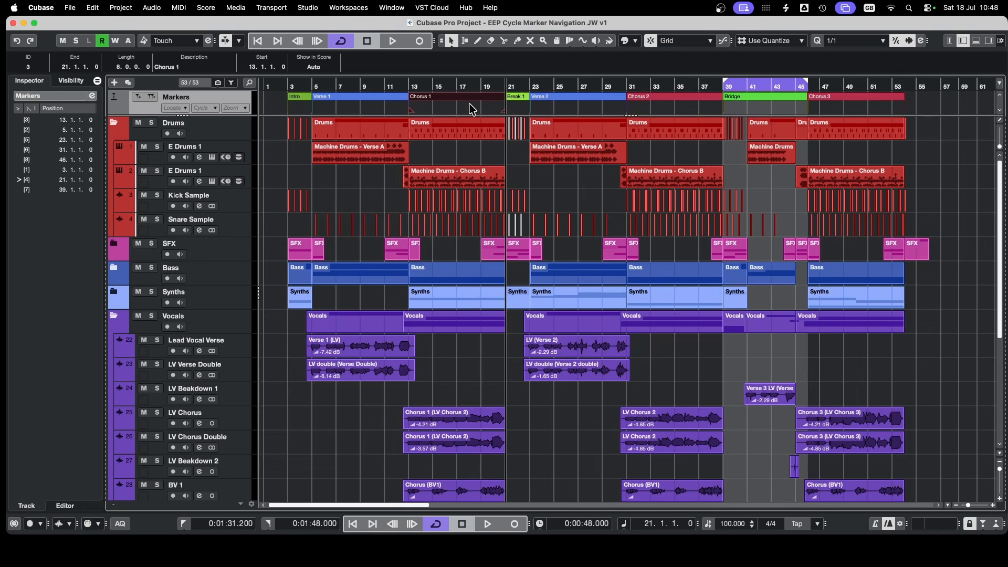
left_click(472, 109)
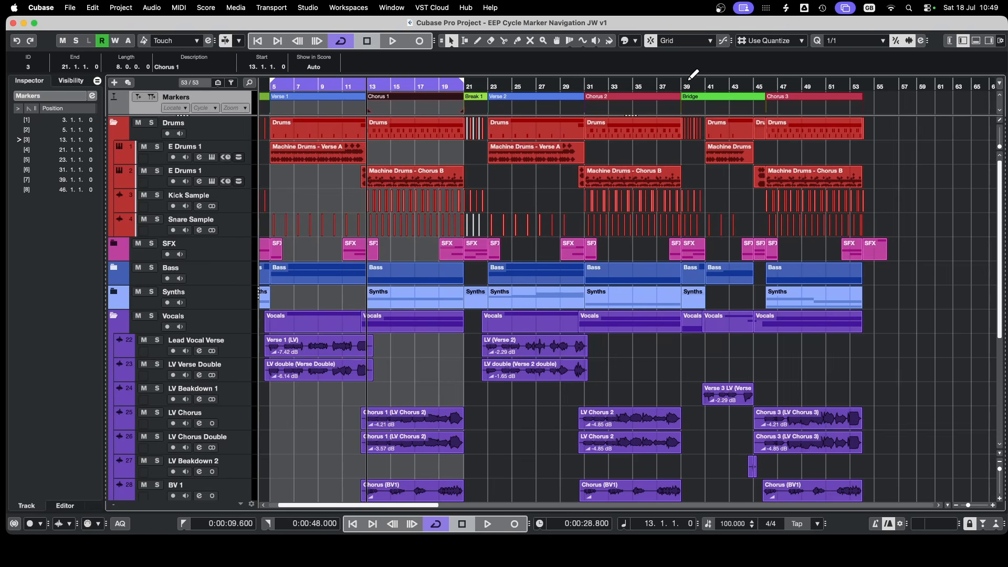
Set the cycle range to bars 39 to 54 and try adding an overlapping cycle marker across Bridge and Chorus 3.
left_click_drag(684, 77, 860, 78)
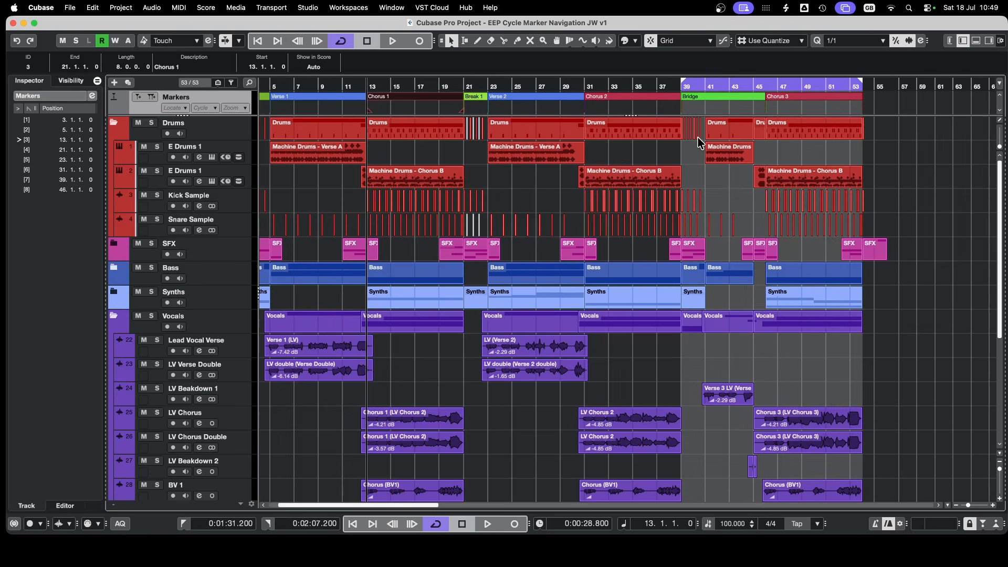
left_click(151, 99)
left_click(686, 110)
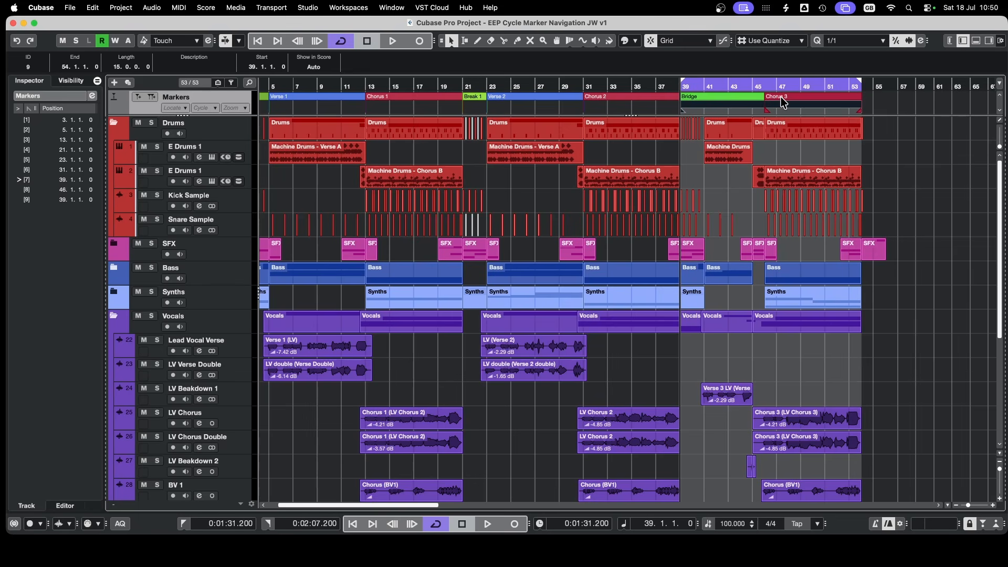
left_click(608, 151)
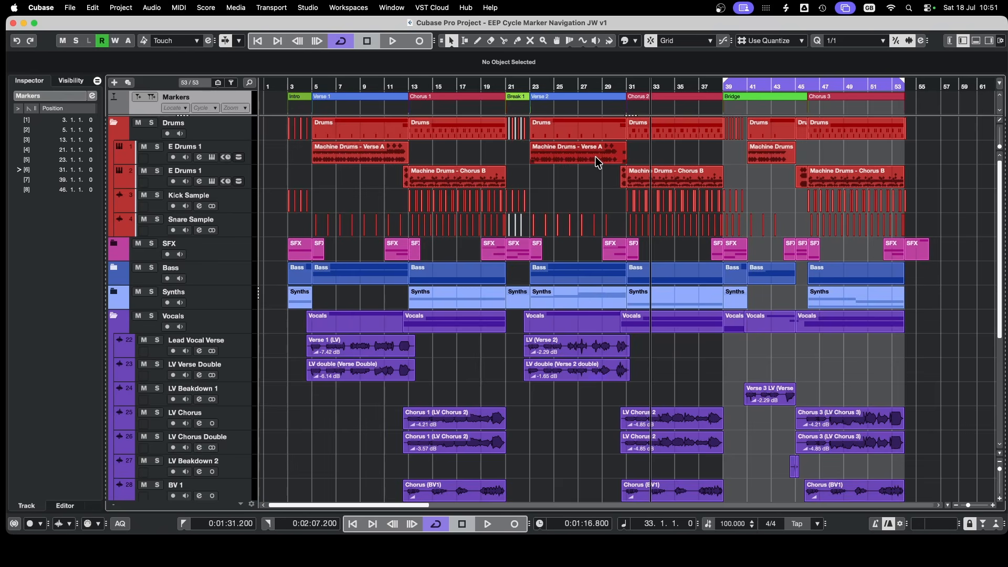
scroll(607, 181, "down", 6)
scroll(606, 190, "up", 6)
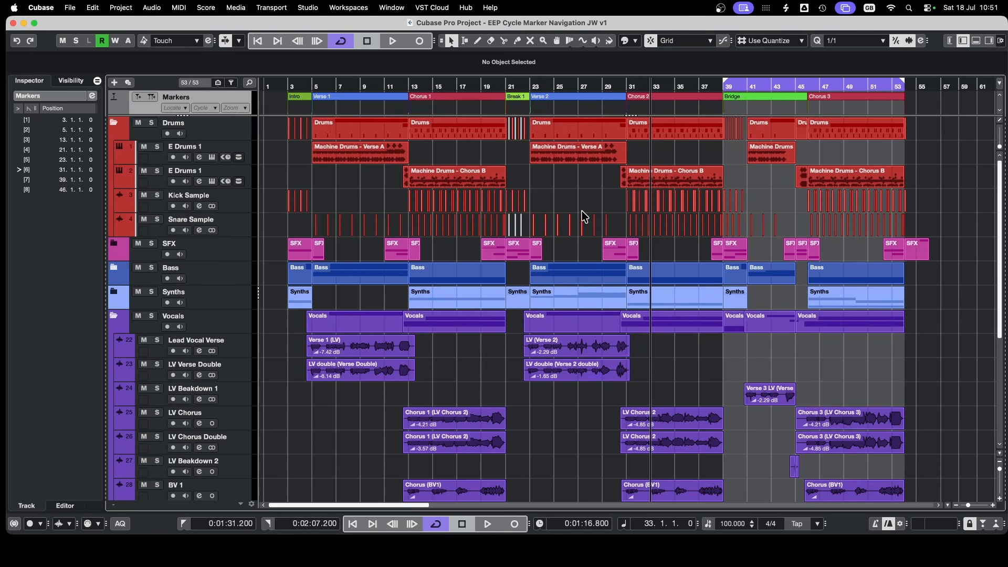
scroll(583, 218, "down", 5)
scroll(589, 234, "down", 2)
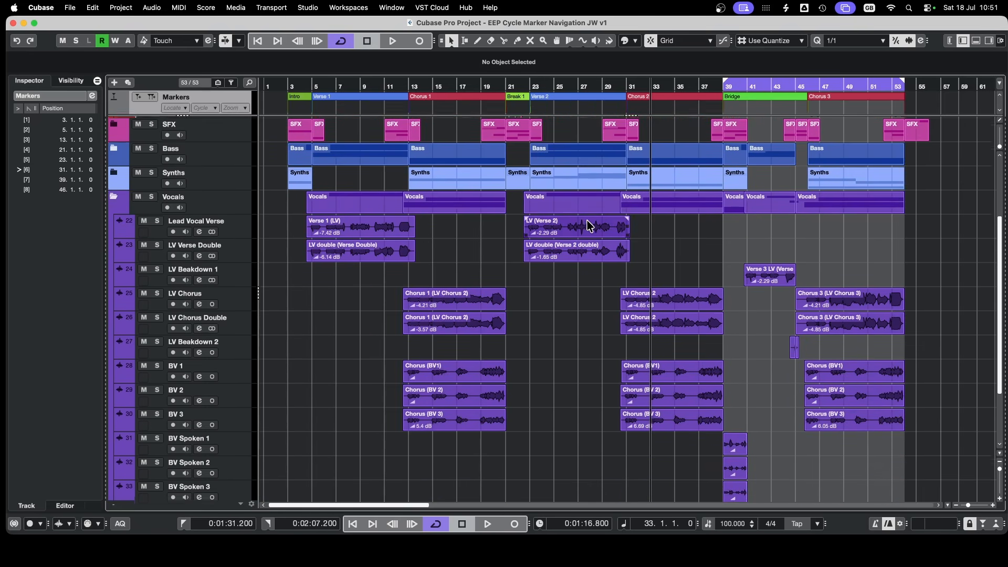
scroll(591, 237, "up", 4)
scroll(591, 239, "up", 3)
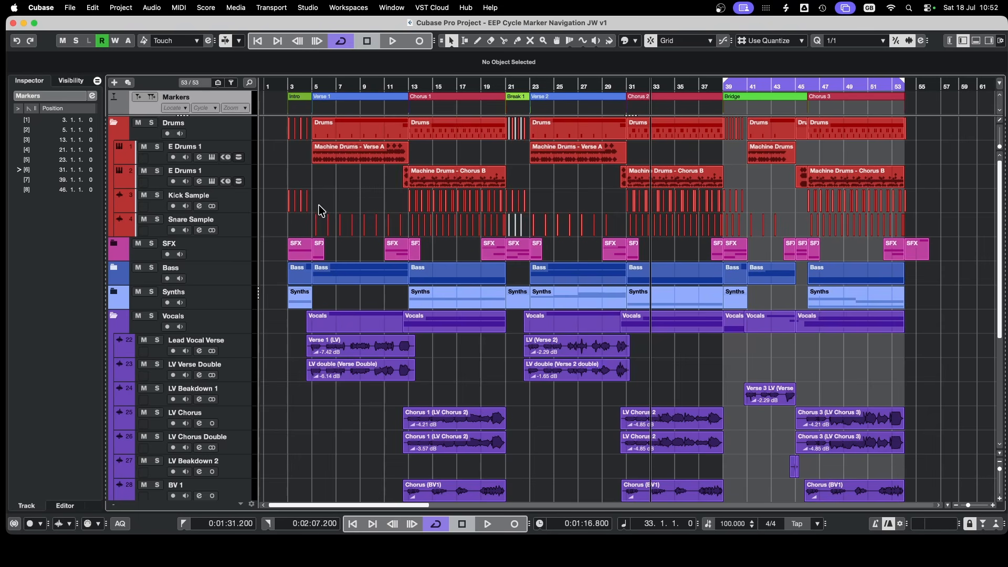
Switch the cycle range to the Verse 1 marker, over to Verse 2, and back to Verse 1.
left_click(369, 98)
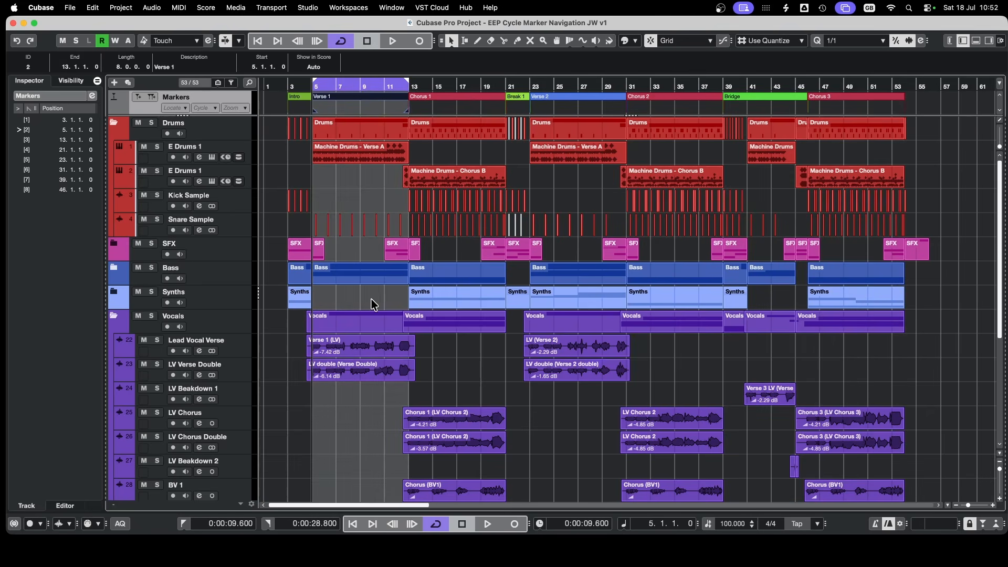
left_click(573, 98)
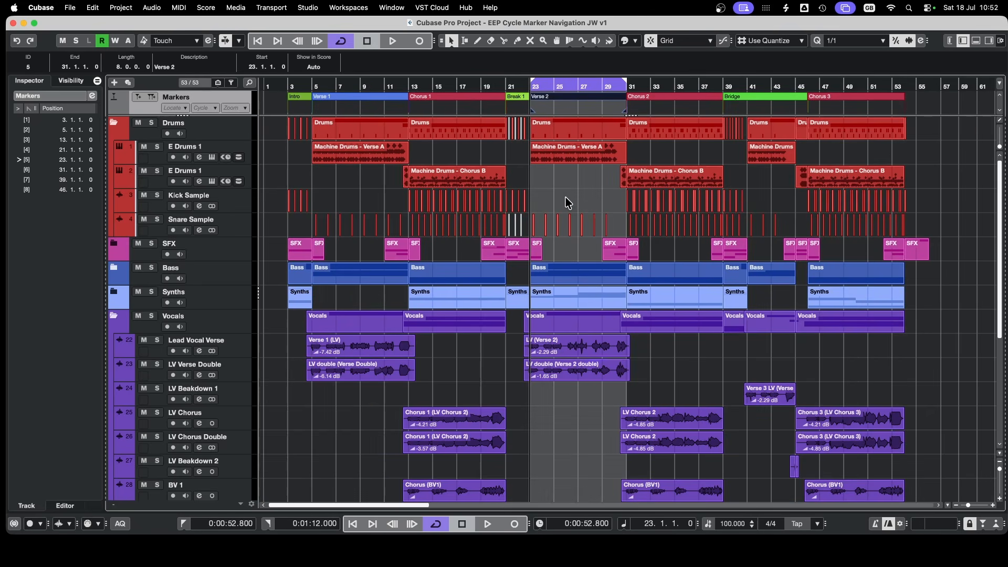
left_click(379, 99)
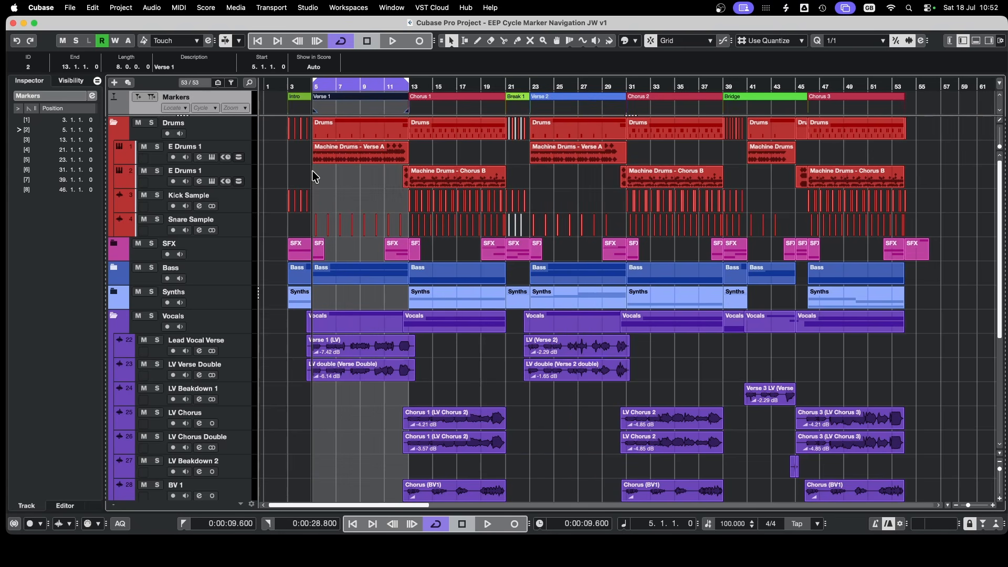
Set the cycle range to the Chorus 1 marker, play that section and stop playback.
left_click(434, 106)
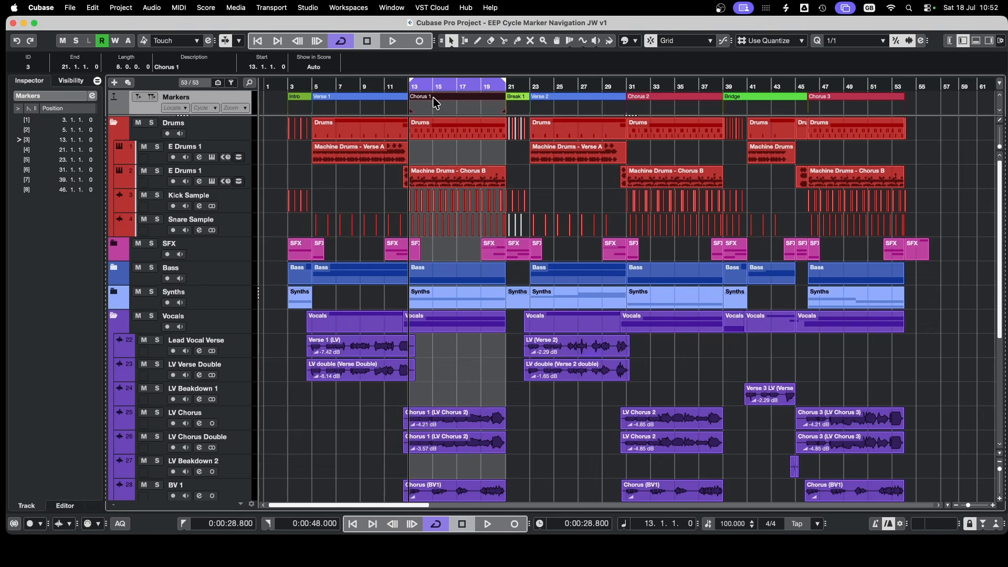
key("space")
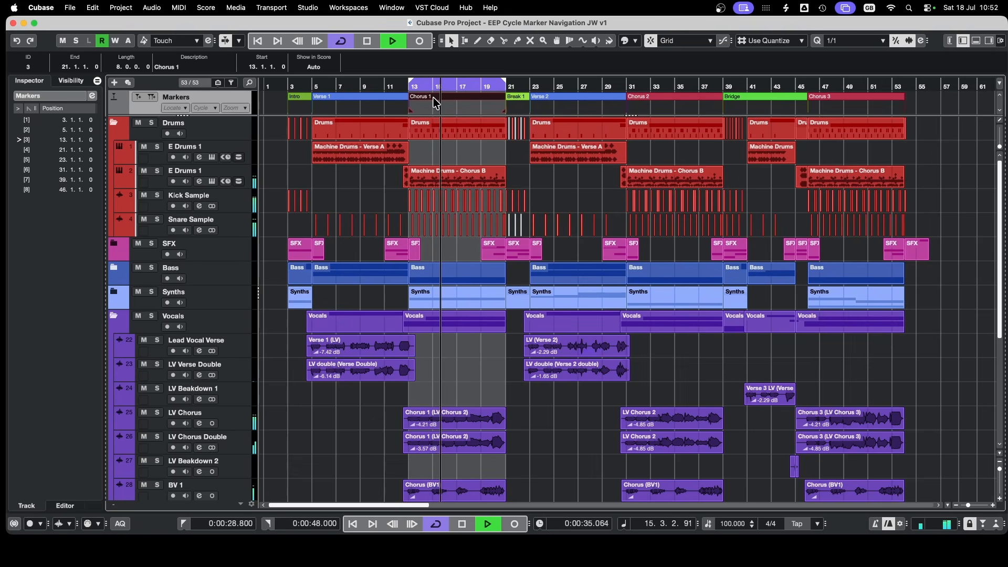
key("space")
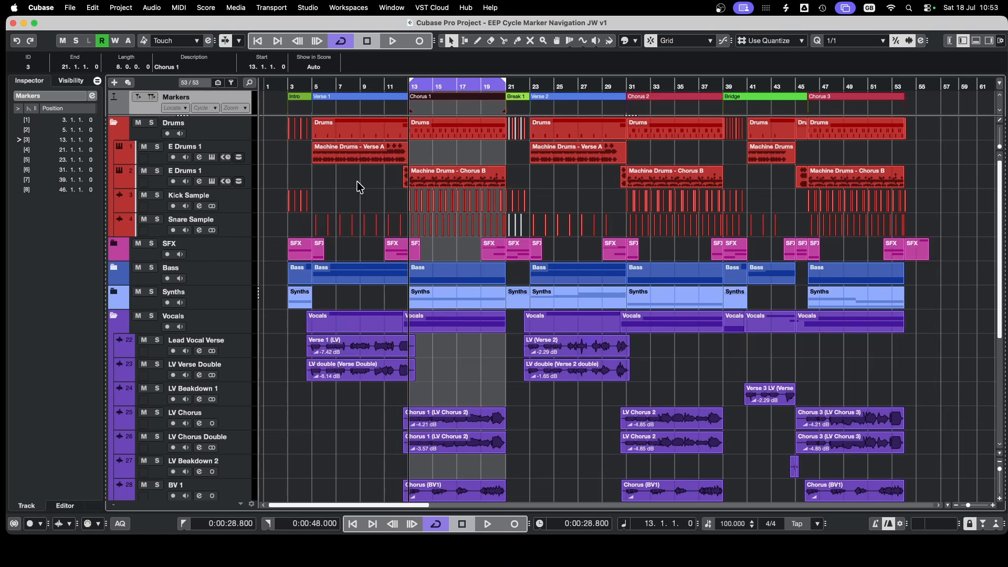
Set the cycle range to each of cycle markers 1 to 4 in turn, from Intro through Break 1.
key("shift+KP_1")
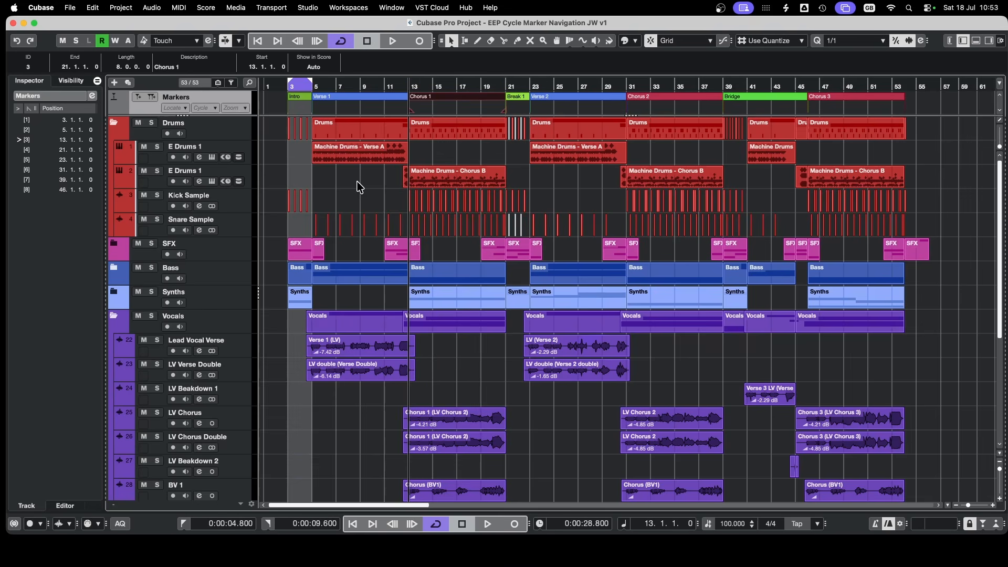
key("shift+KP_2")
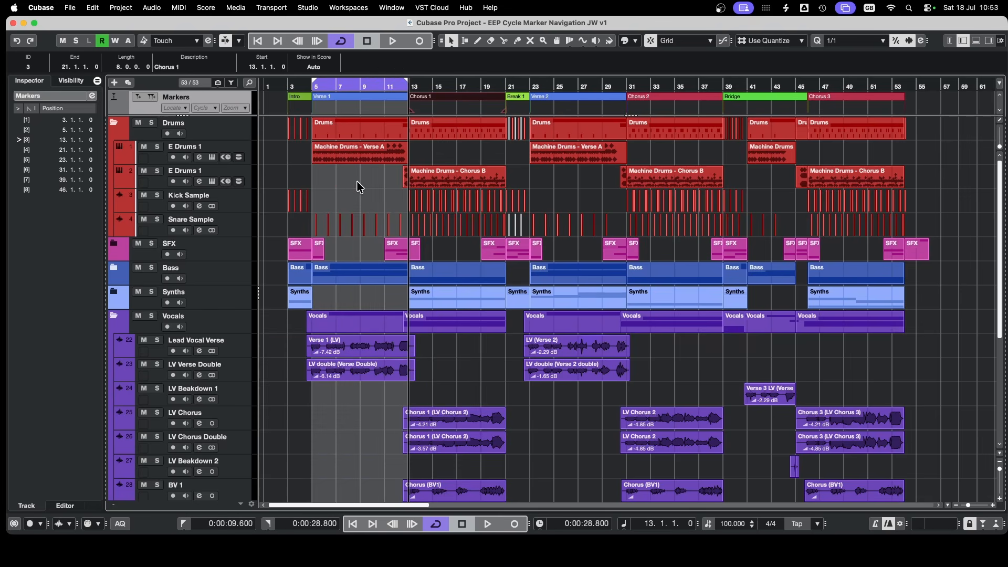
key("shift+KP_3")
key("shift+KP_4")
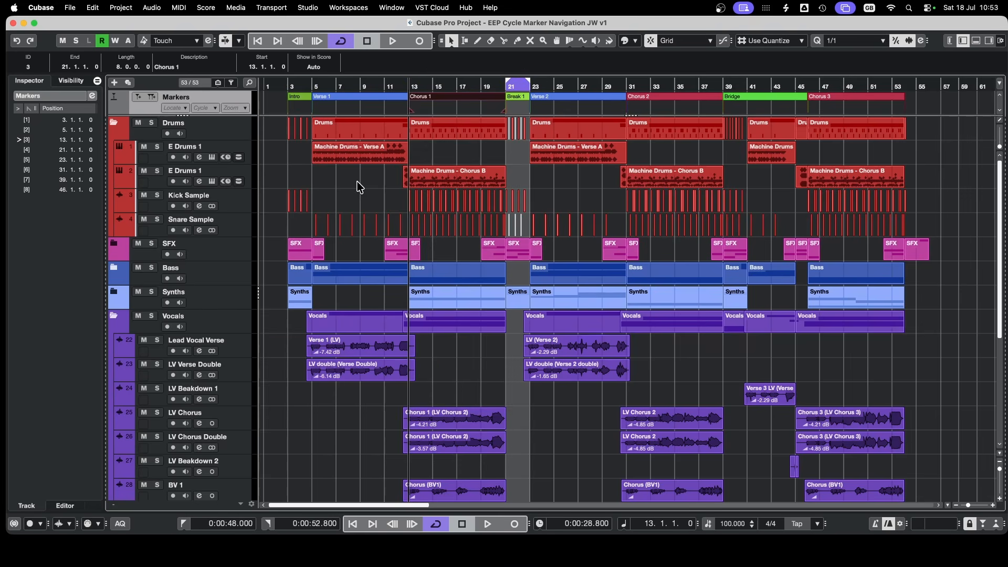
Choose Verse 2 and then Chorus 2 as the cycle range from the marker track's cycle list.
left_click(215, 109)
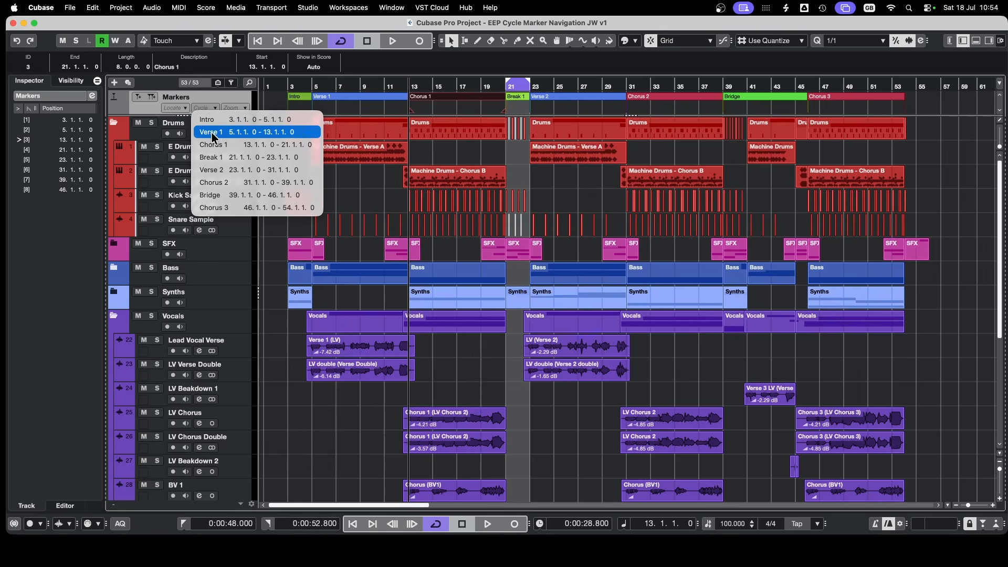
left_click(213, 174)
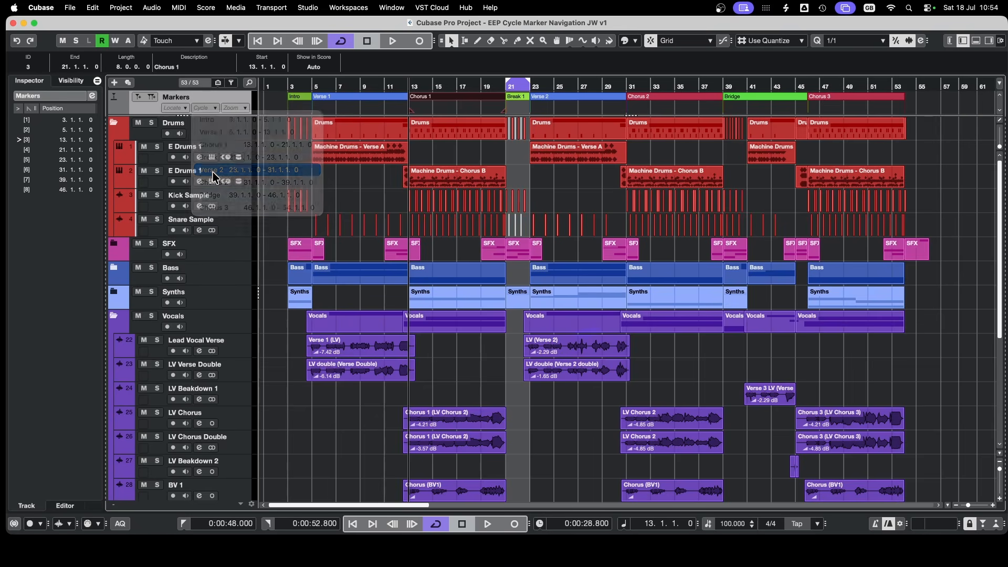
left_click(205, 108)
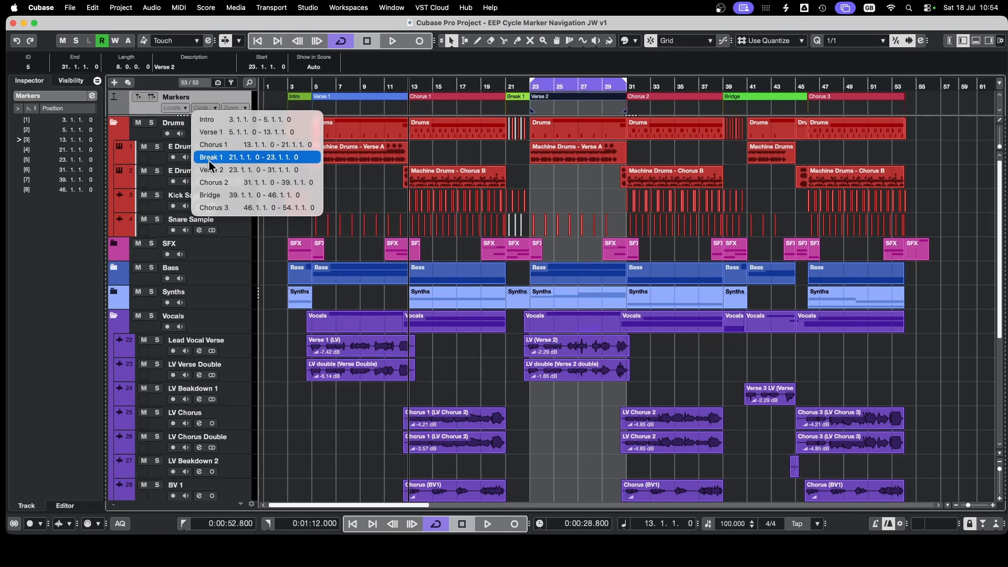
left_click(214, 183)
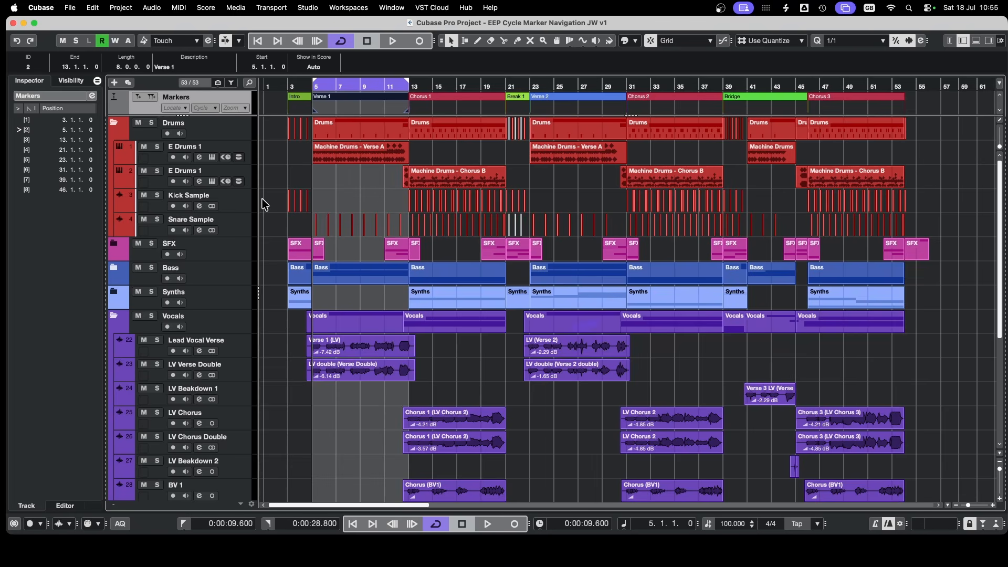
Set the cycle range to Chorus 2 from the marker track and move the playhead to the start of that range.
left_click(216, 109)
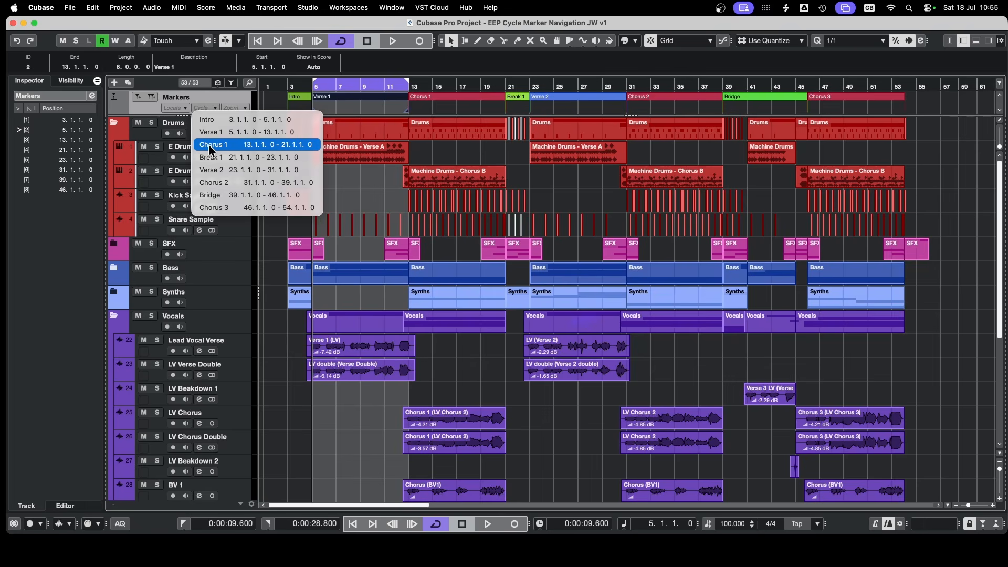
left_click(212, 184)
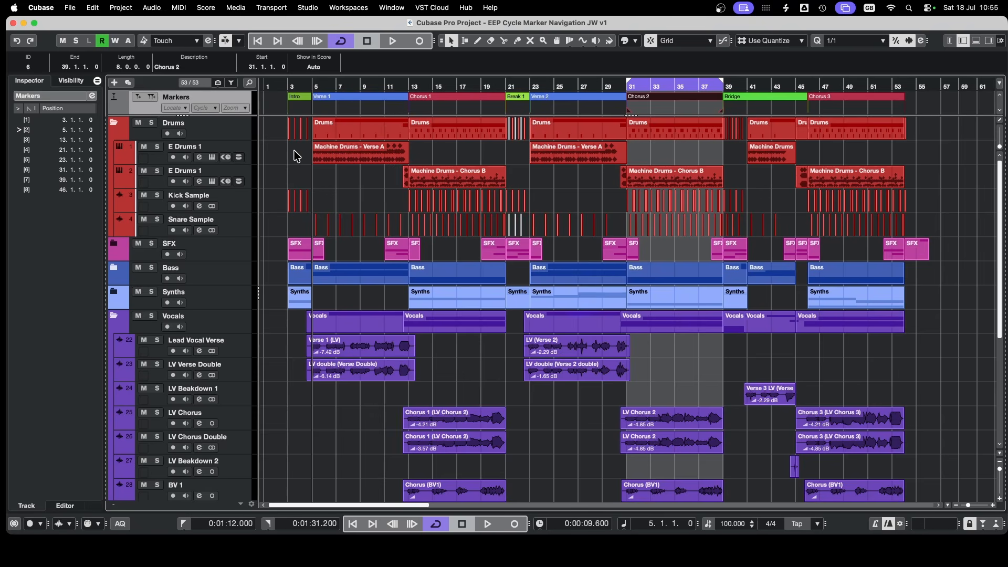
key("l")
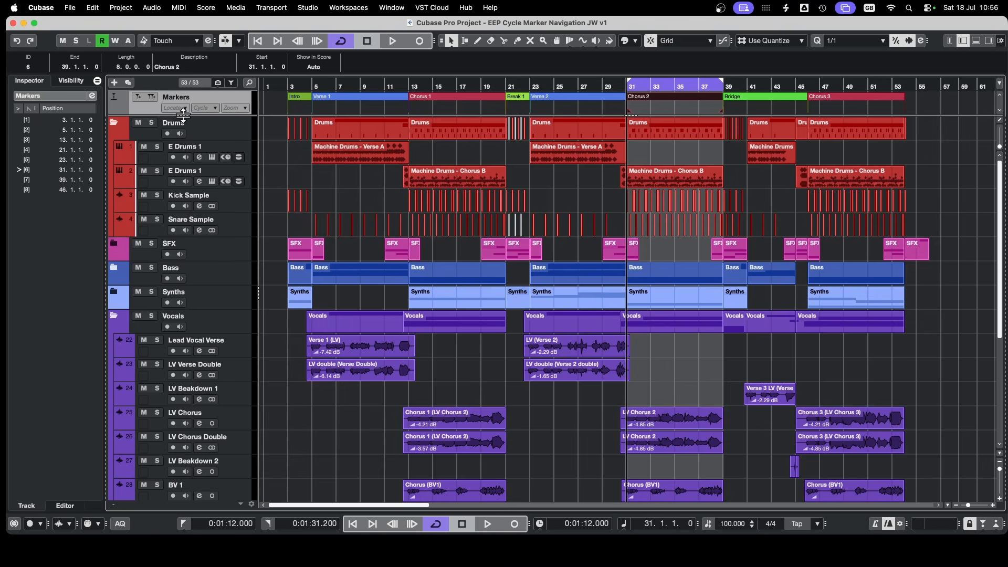
Enlarge the marker track area, add a second marker track and try switching the active marker track between the two.
left_click_drag(183, 115, 183, 158)
left_click(114, 82)
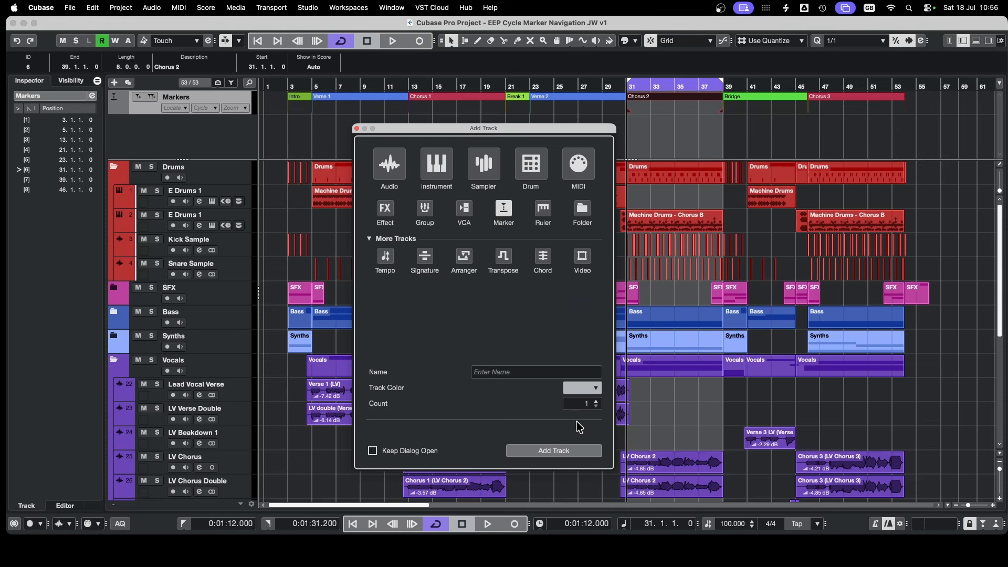
left_click(584, 453)
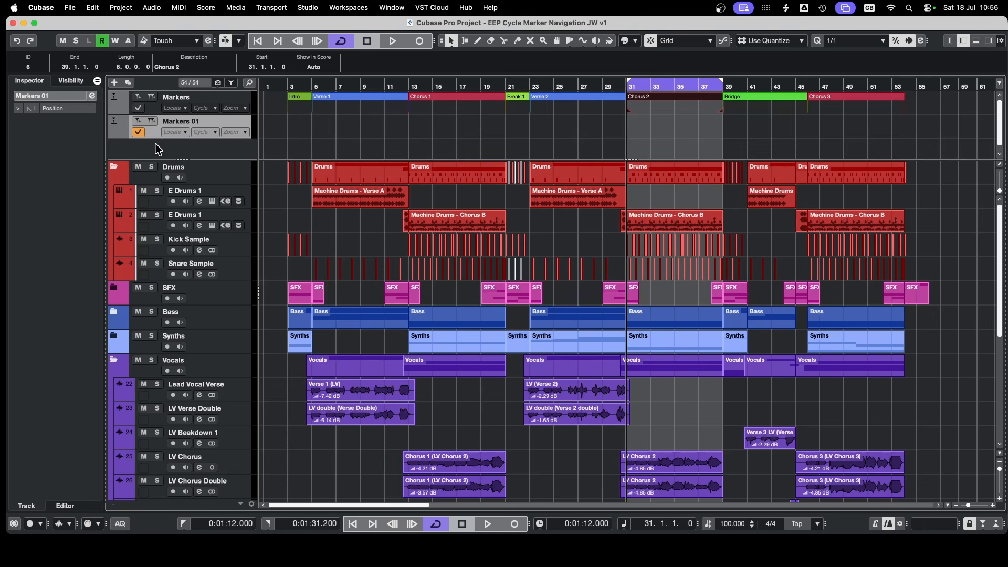
left_click(138, 107)
left_click(138, 132)
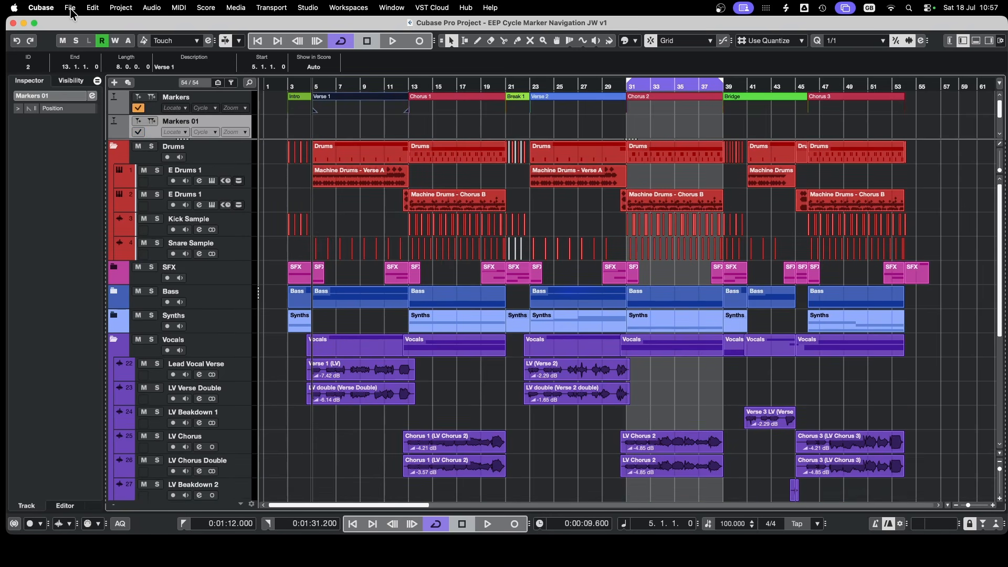
Start an audio mixdown export and set its export range to cycle markers.
left_click(71, 12)
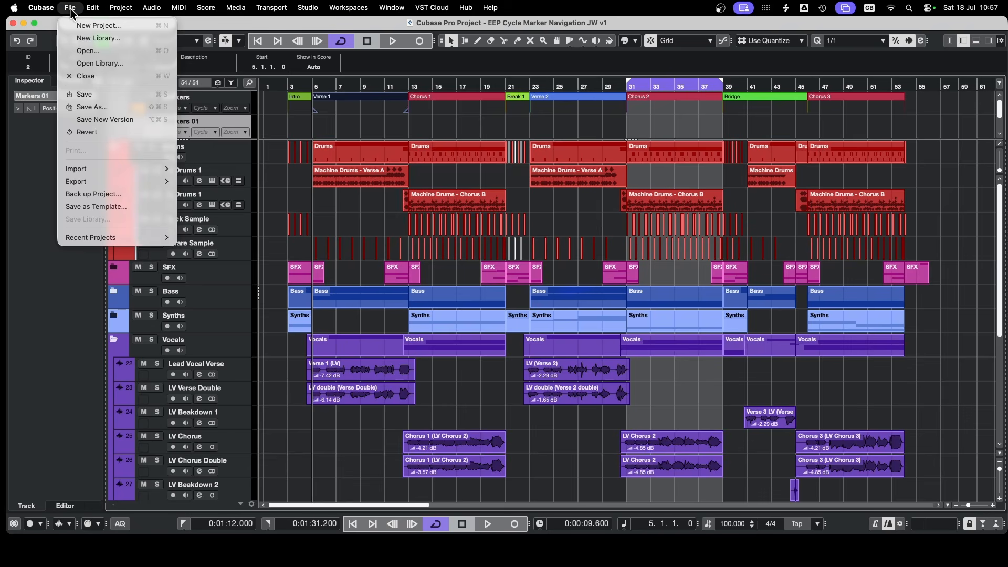
mouse_move(98, 183)
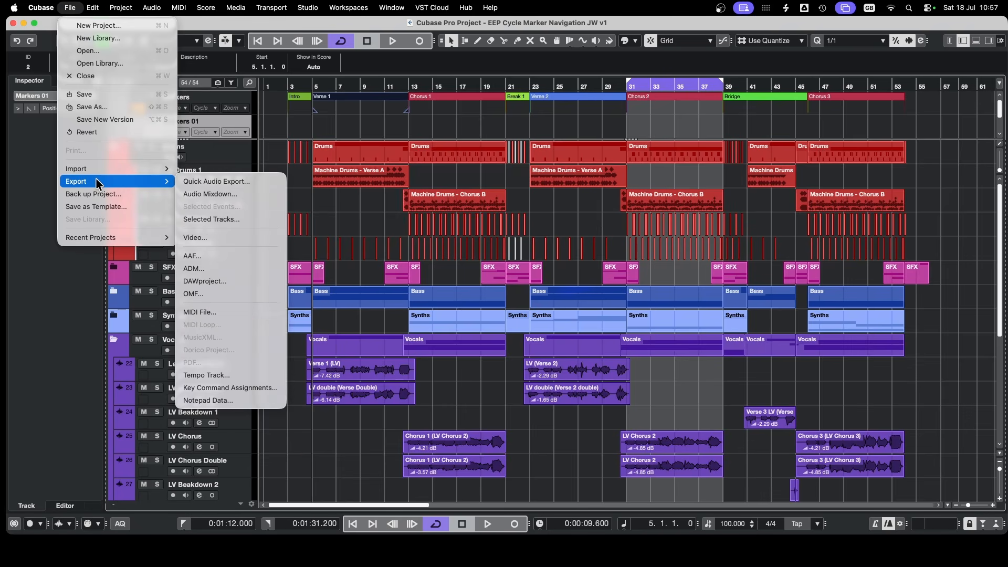
left_click(192, 194)
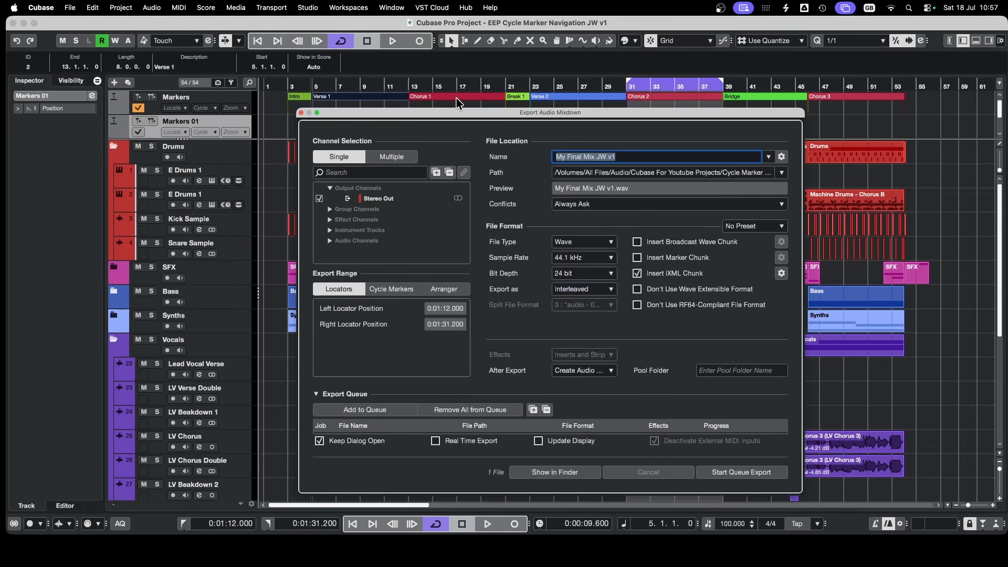
left_click_drag(459, 116, 458, 113)
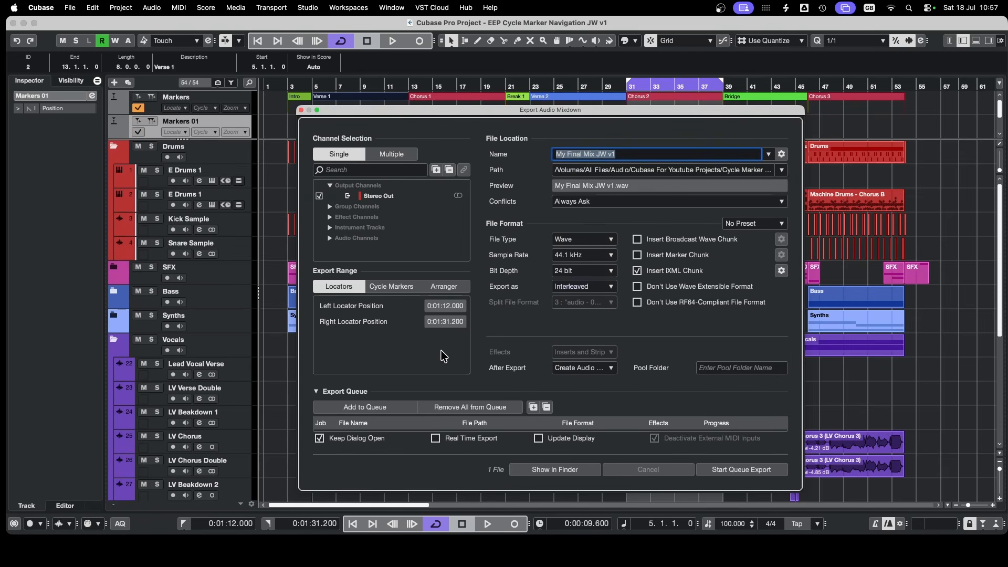
left_click(400, 287)
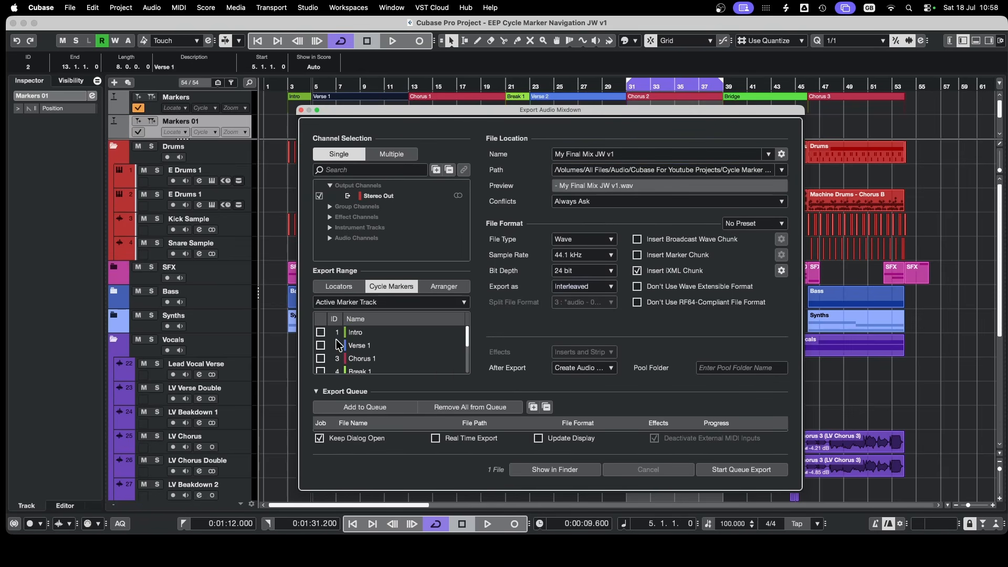
Include the Verse 1, Break 1 and Verse 2 cycle markers in the mixdown export.
left_click(320, 345)
scroll(383, 347, "down", 1)
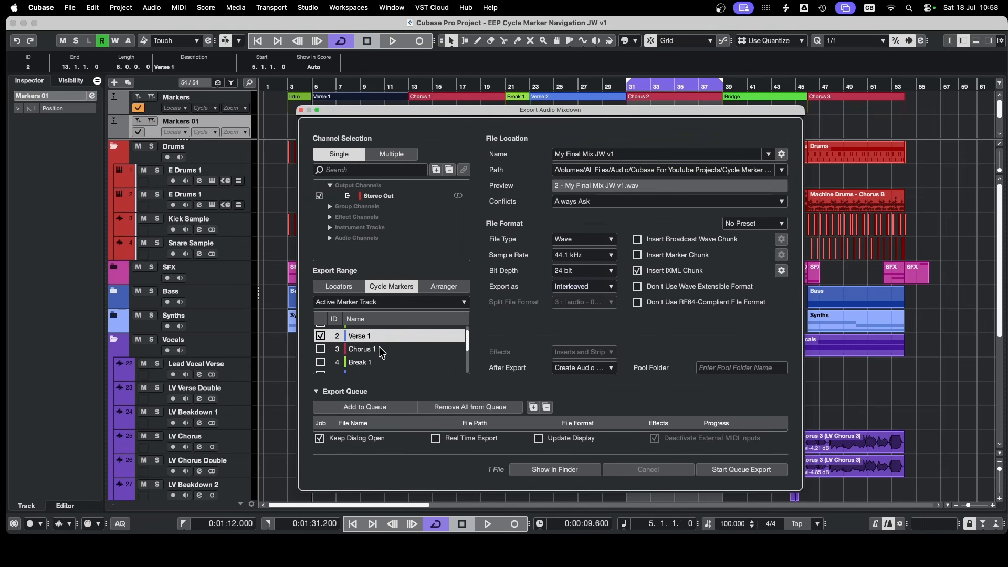
left_click(320, 362)
scroll(375, 350, "down", 1)
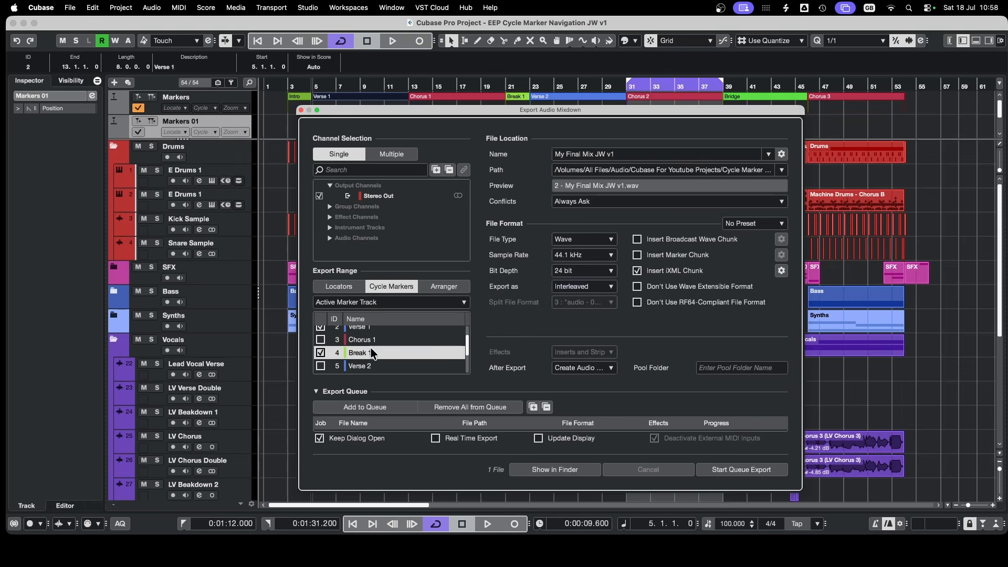
left_click(320, 366)
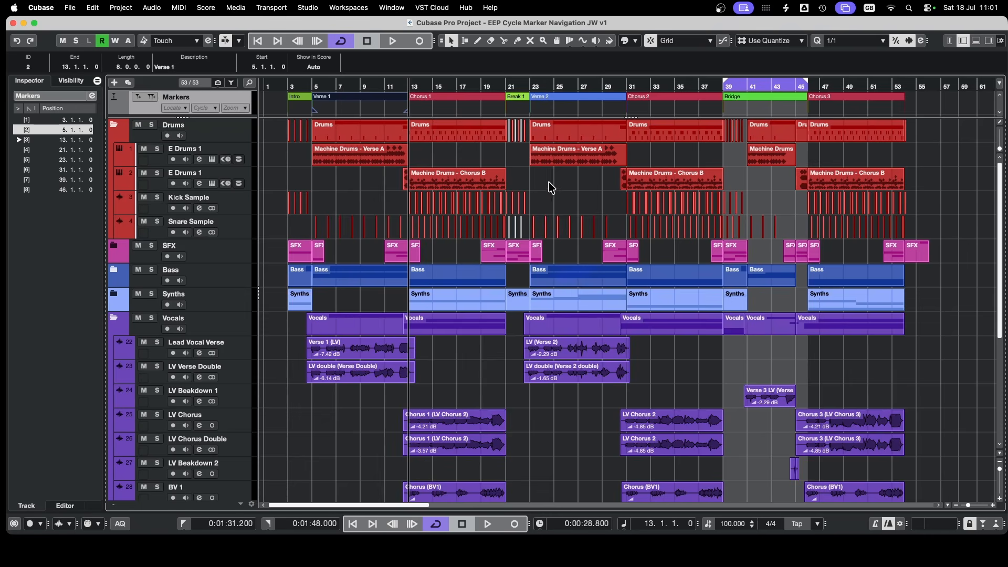
Show the Markers section in the project toolbar.
right_click(936, 43)
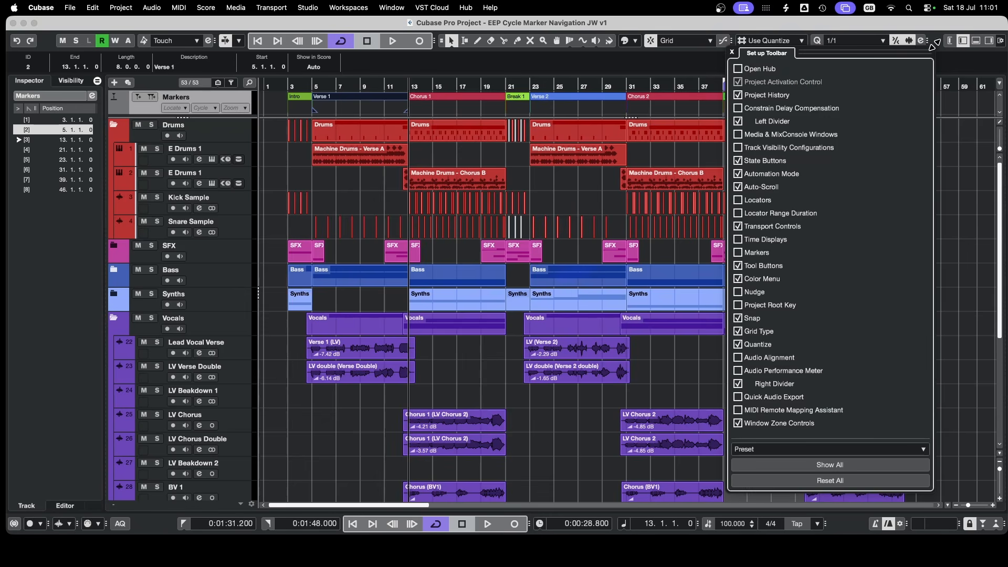
left_click(738, 253)
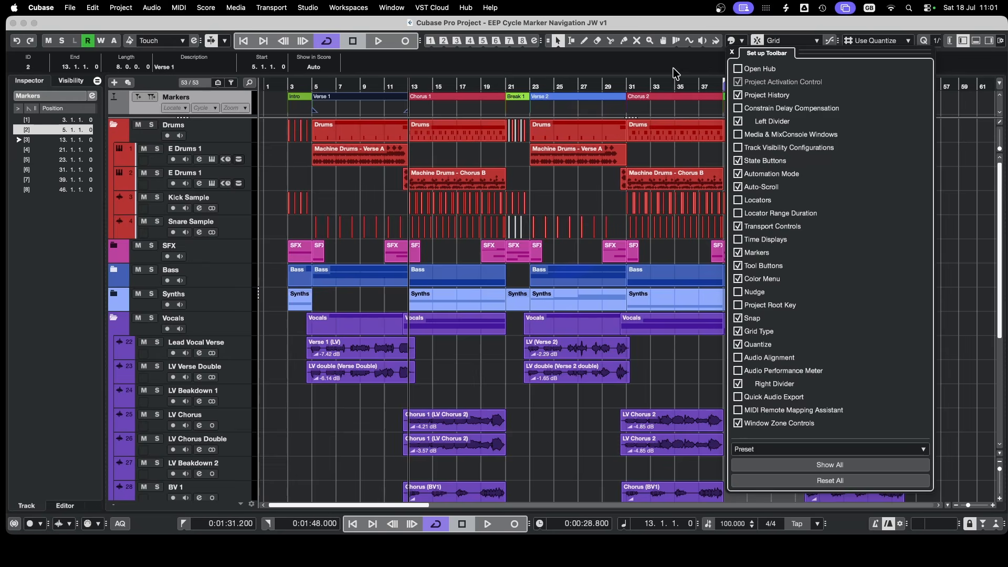
left_click(666, 55)
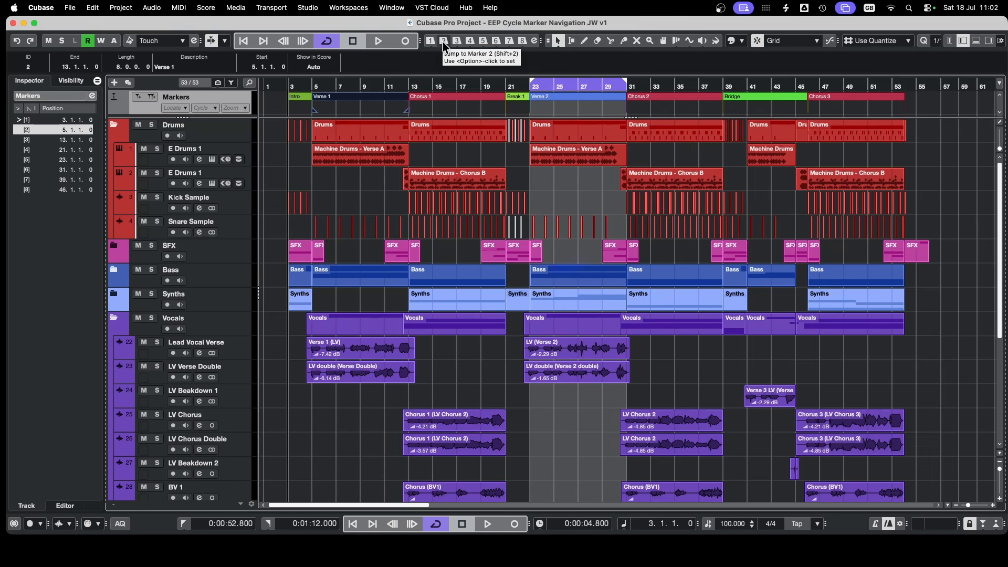
Jump the playhead to markers 2, 3 and 4 in turn using the toolbar markers.
left_click(445, 42)
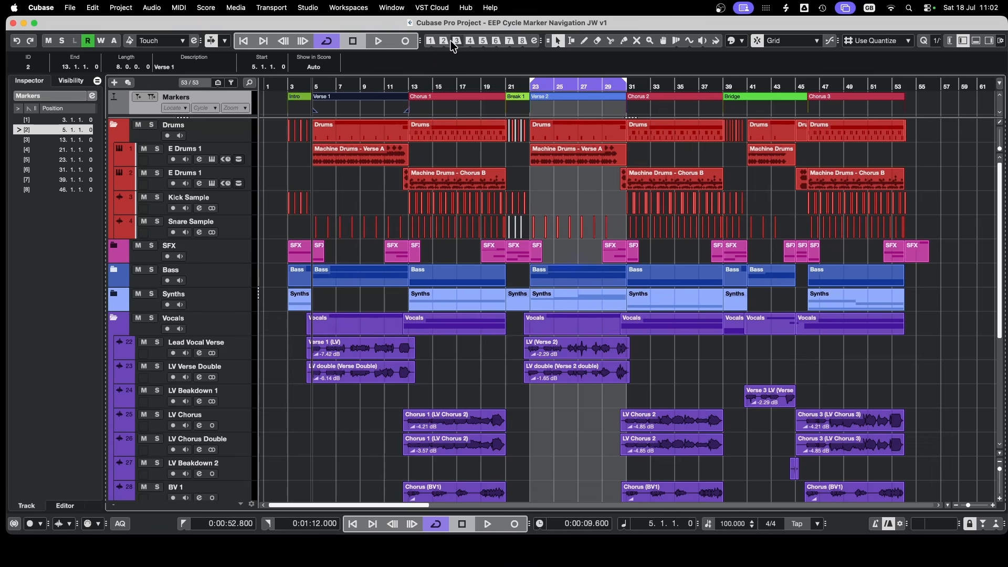
left_click(456, 42)
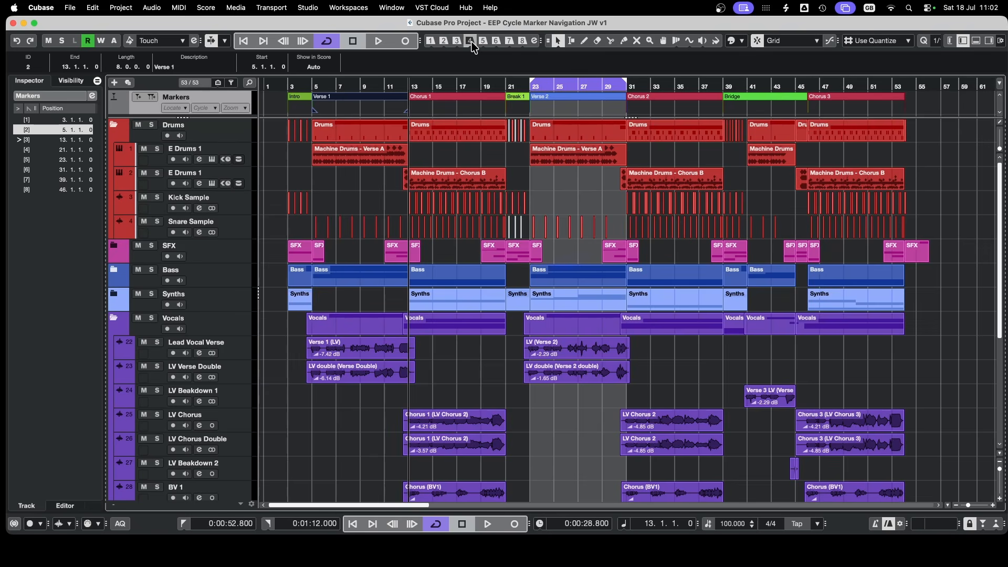
left_click(469, 41)
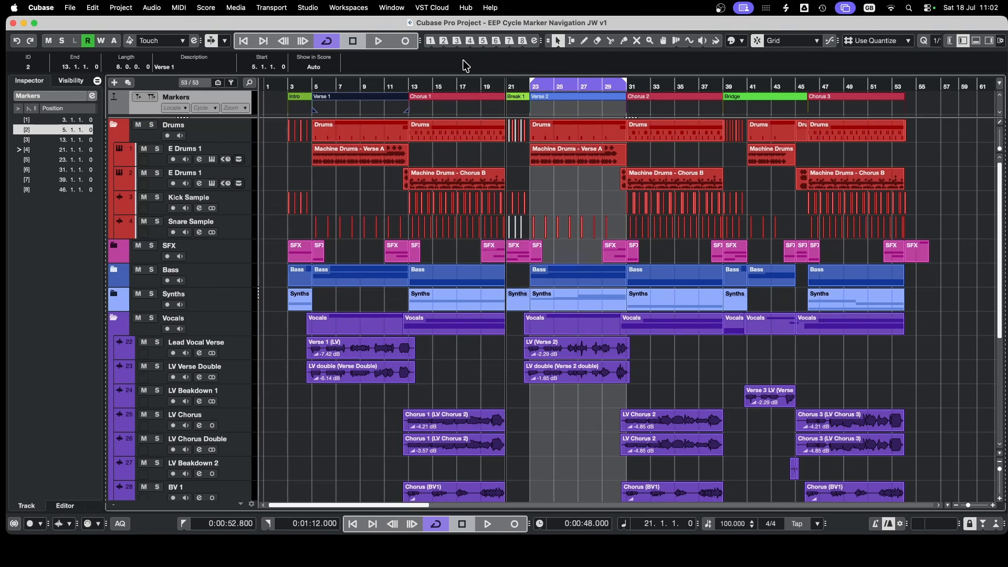
Open the marker settings and turn on Cycle Follows When Locating to Markers.
left_click(535, 42)
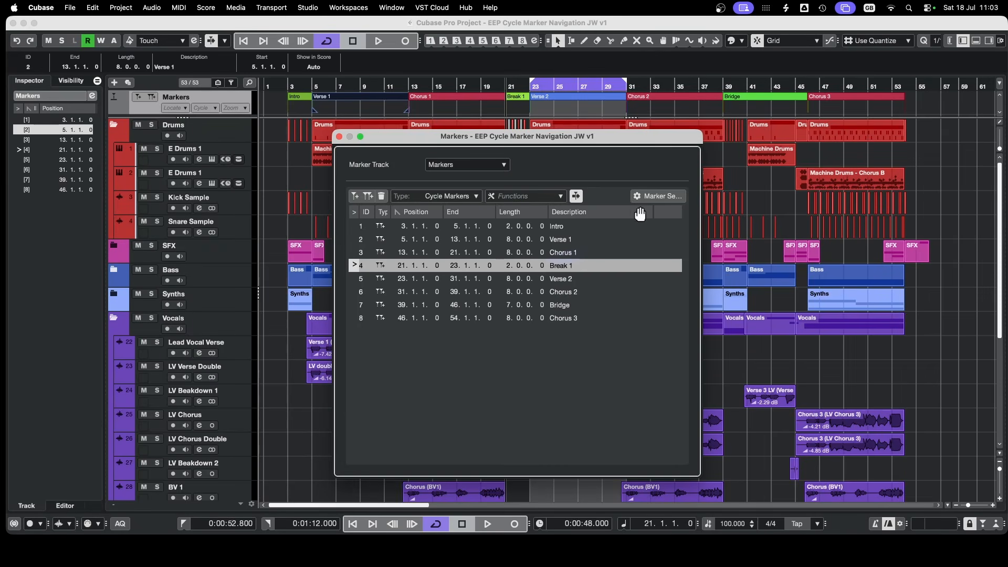
left_click(647, 197)
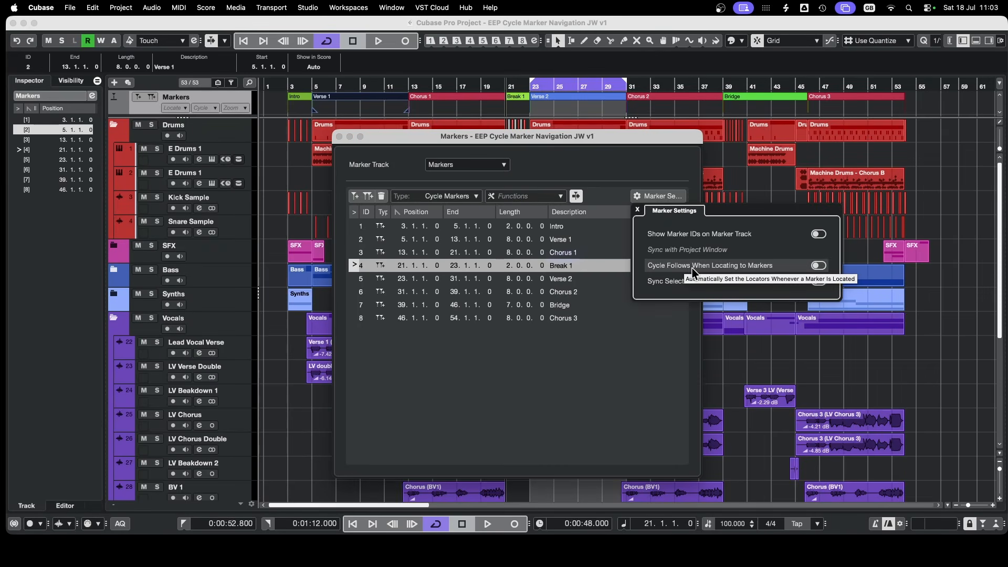
left_click(822, 266)
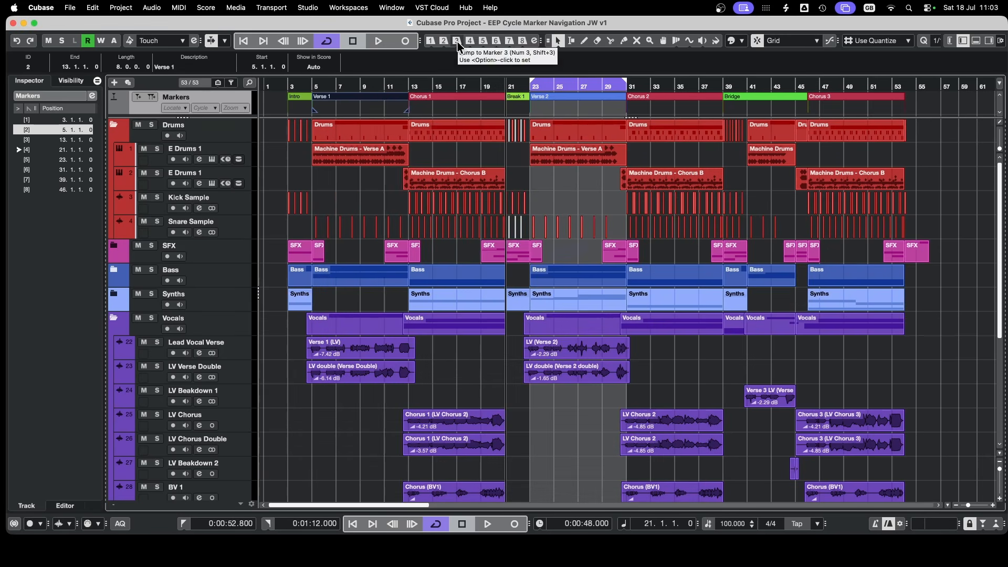
Locate to markers 3, 6 and 2 in turn so the cycle range follows to Chorus 1, Chorus 2 and Verse 1.
left_click(457, 41)
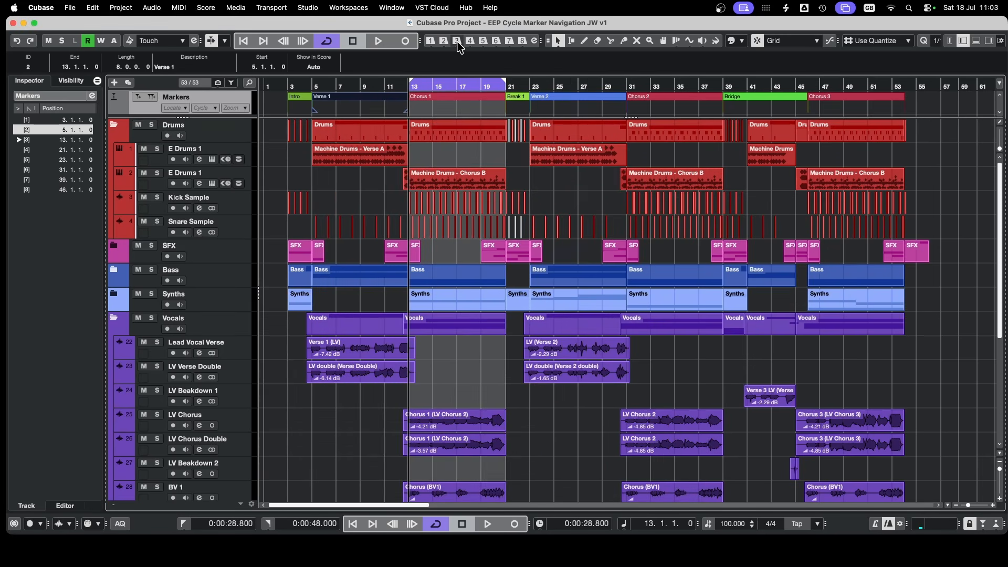
left_click(495, 42)
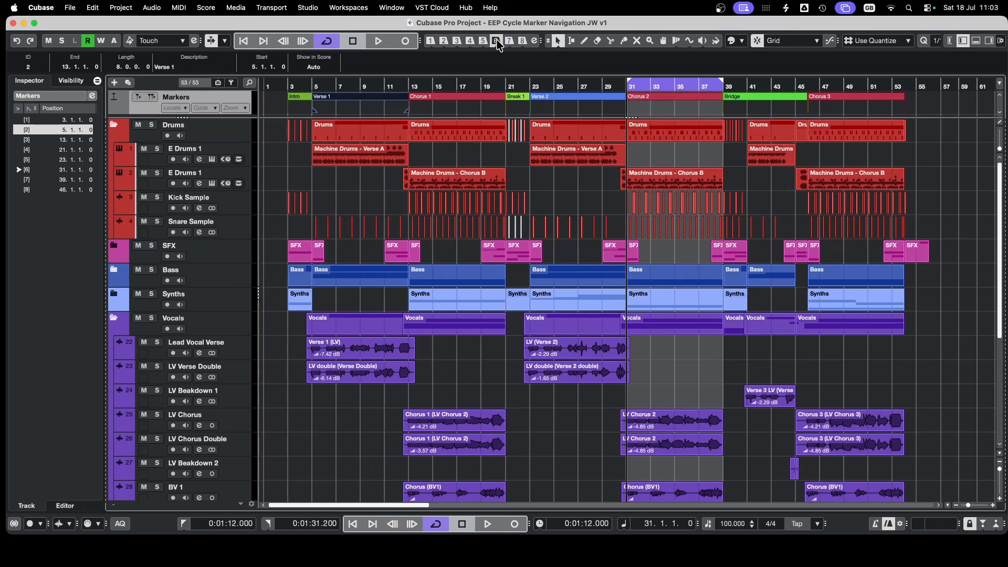
left_click(443, 41)
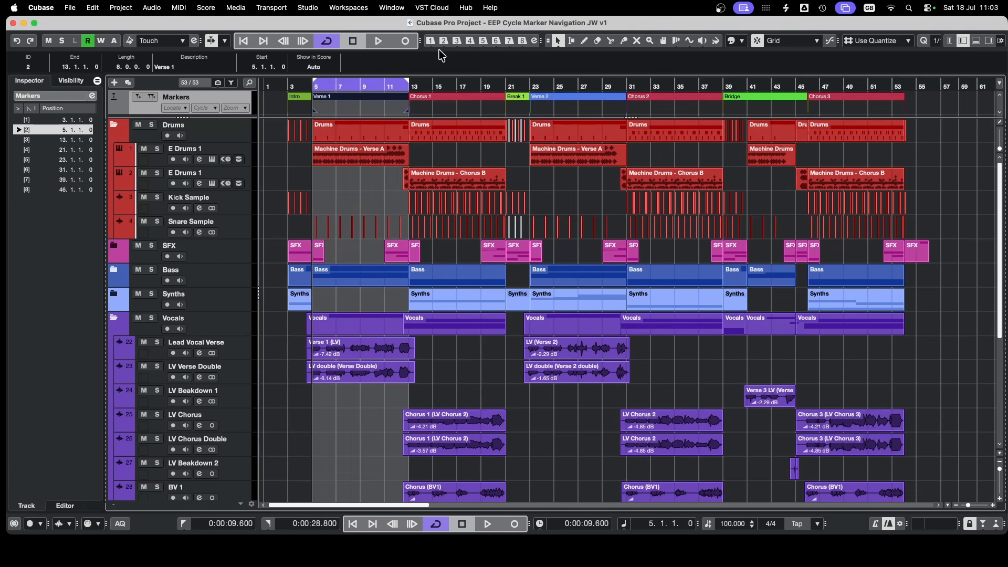